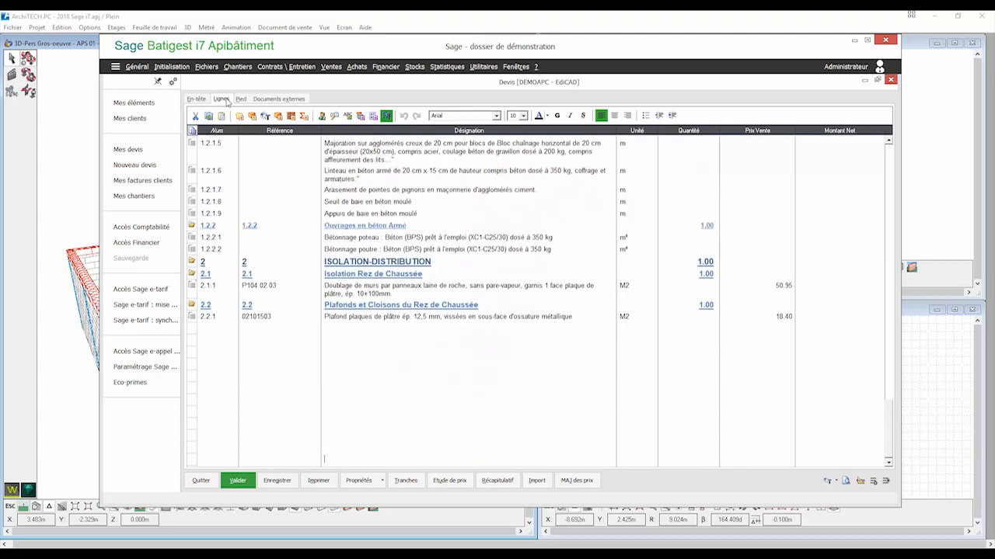
Step: Add the 50 mm (02051803) and 70 mm (P103 01 01) Cloison alvéolaire items under Plafonds et Cloisons du Rez de Chaussée and validate the quote
click(261, 332)
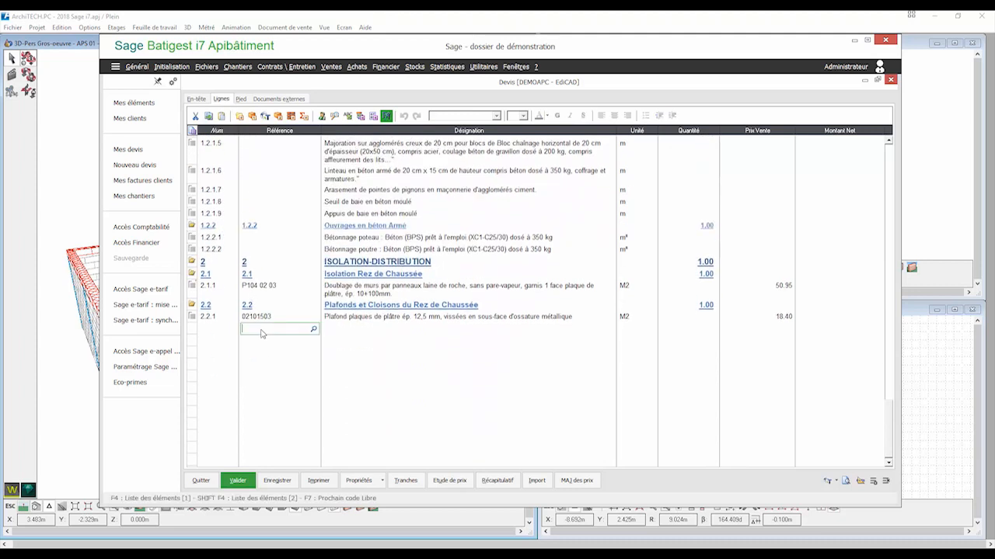
click(313, 330)
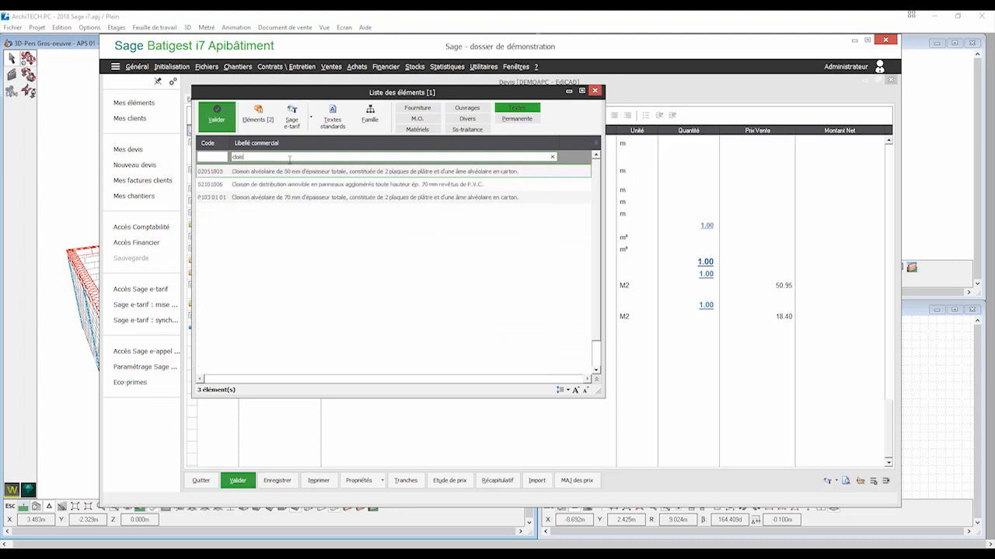
double_click(285, 198)
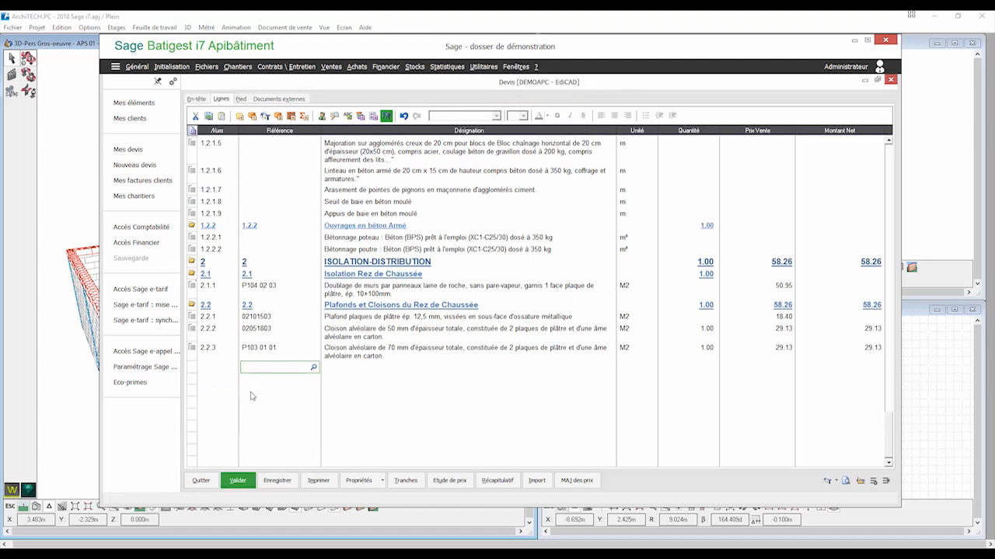
click(239, 481)
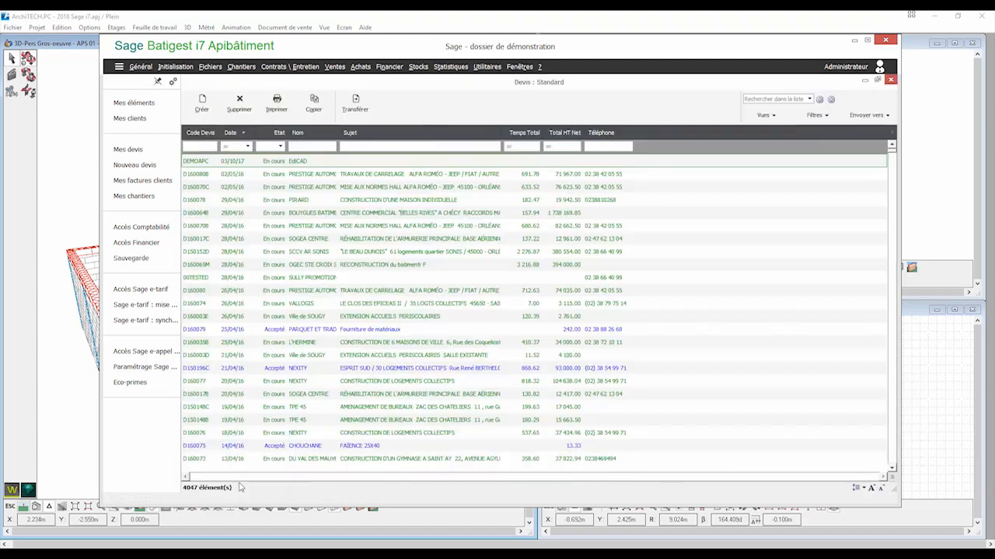
Step: Switch to ArchiTECH.PC and load the DEMOAPC quote as an Appel d'offre, filtering the quote list by code DE
click(854, 42)
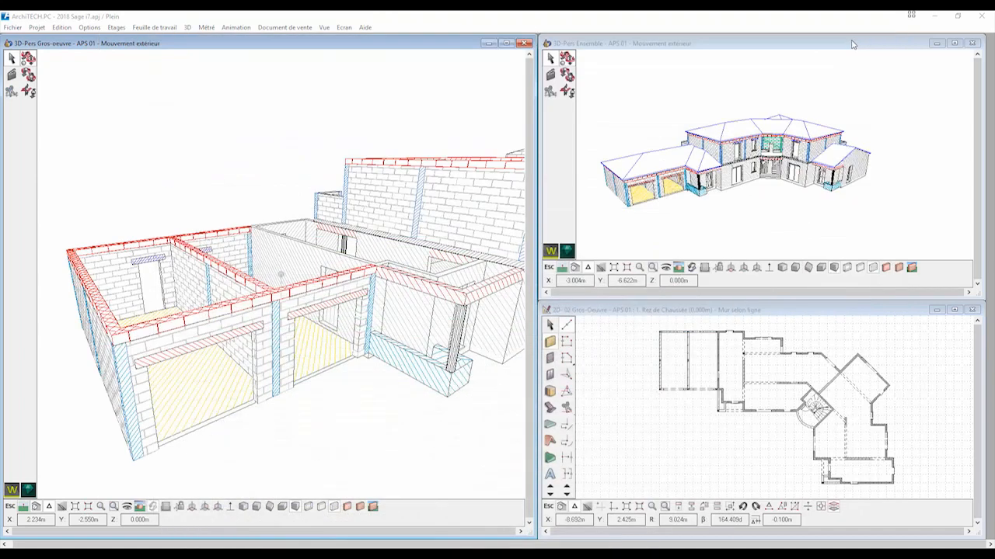
click(206, 27)
mouse_move(271, 166)
click(430, 175)
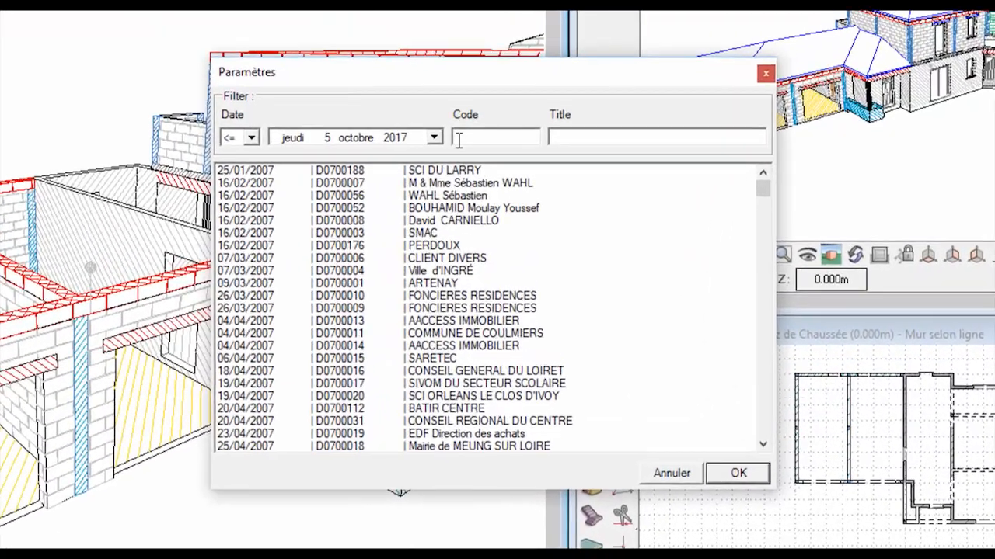
click(472, 175)
text(DE)
click(429, 162)
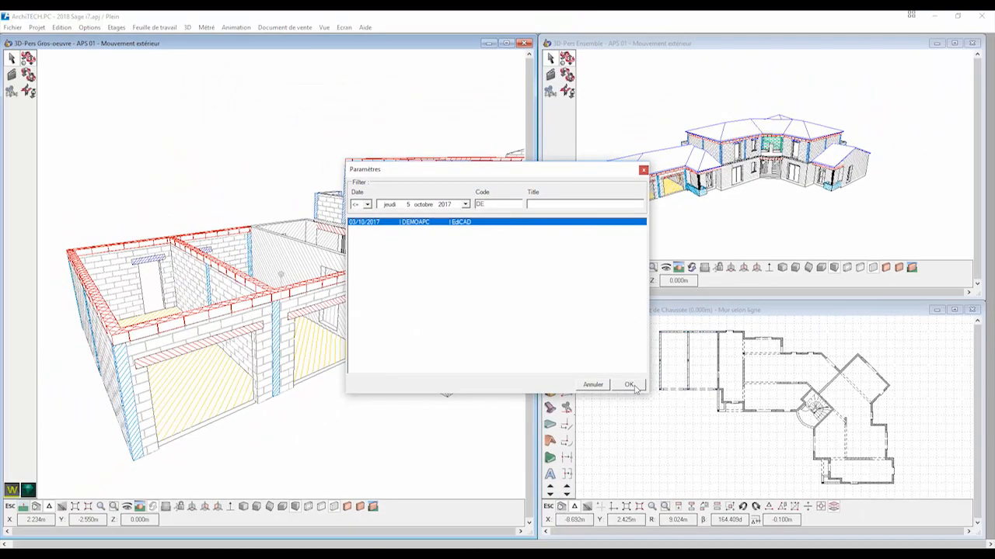
click(629, 385)
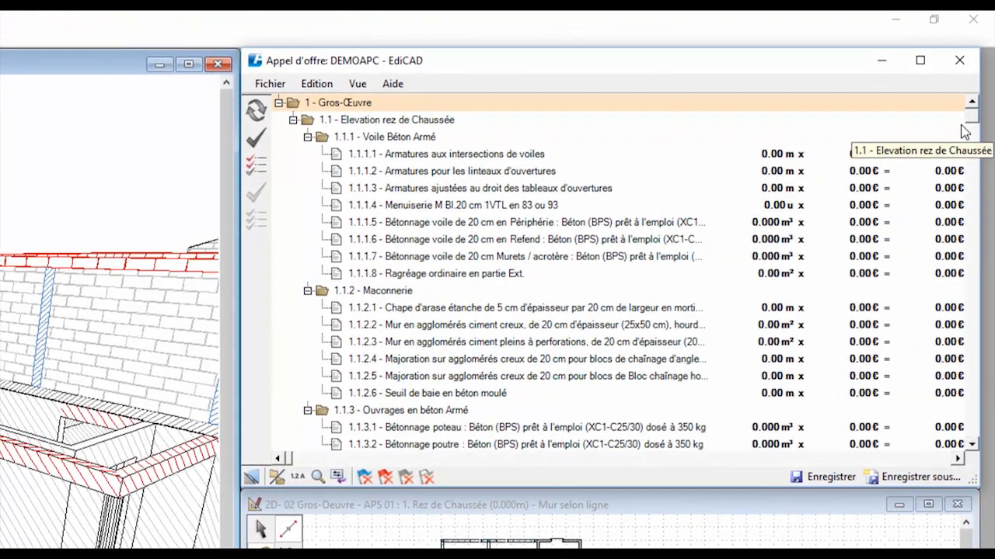
drag(972, 117, 983, 358)
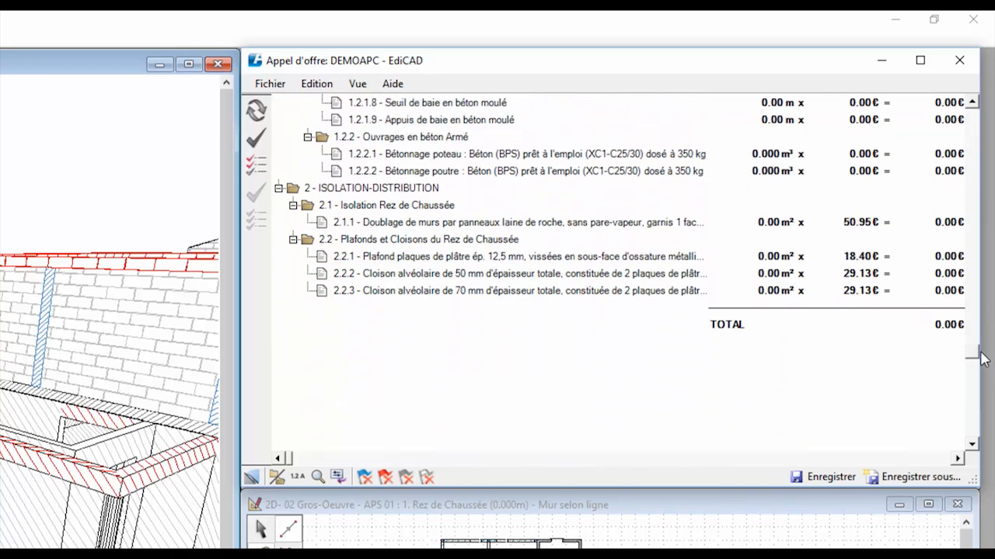
drag(983, 359, 972, 115)
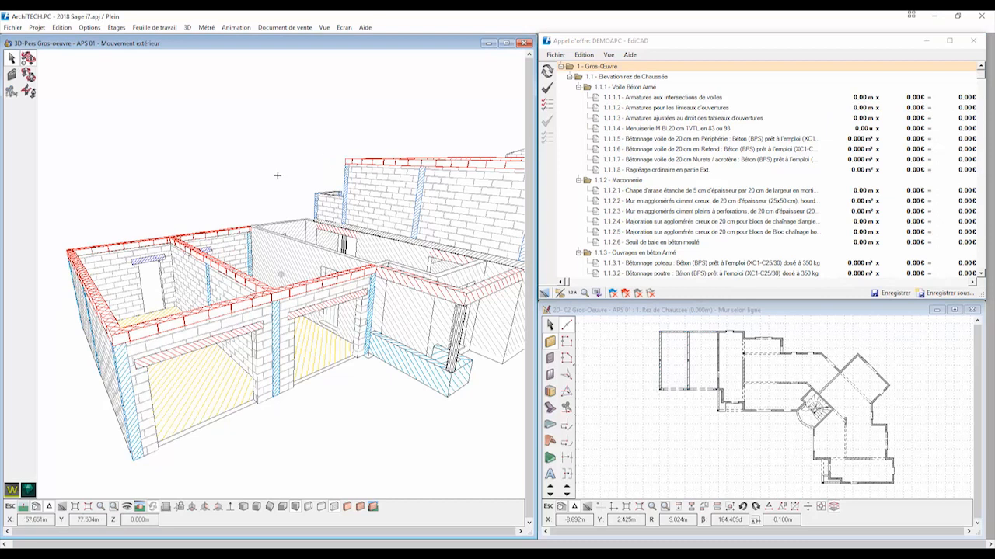
Step: Switch the Gros-oeuvre perspective to 3D model editing and collapse item group 1.1.1 Voile Béton Armé
right_click(279, 180)
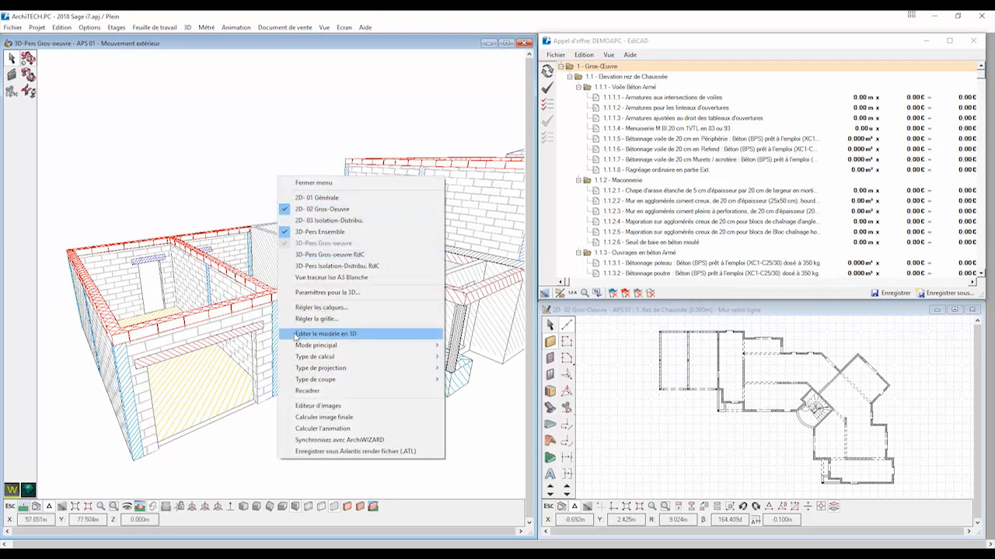
click(296, 334)
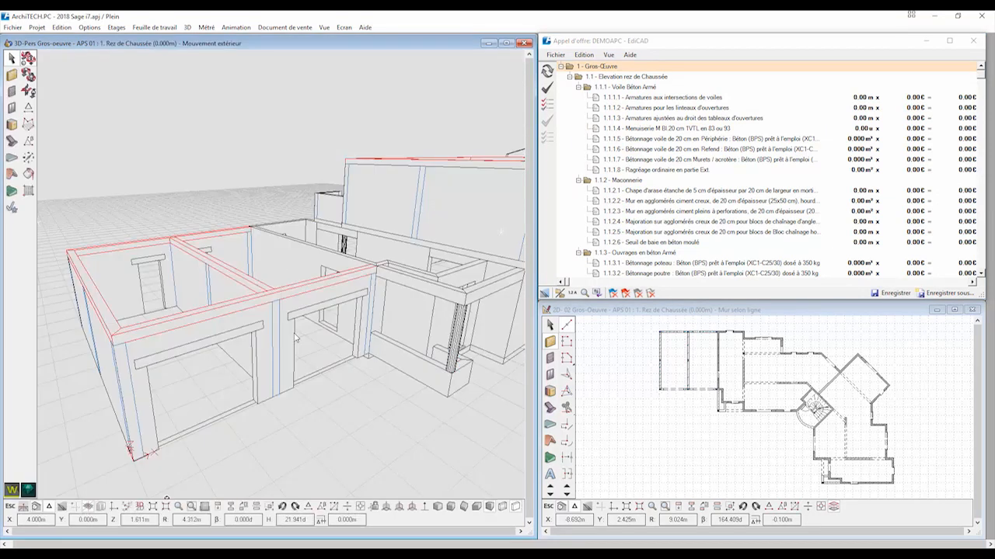
click(578, 88)
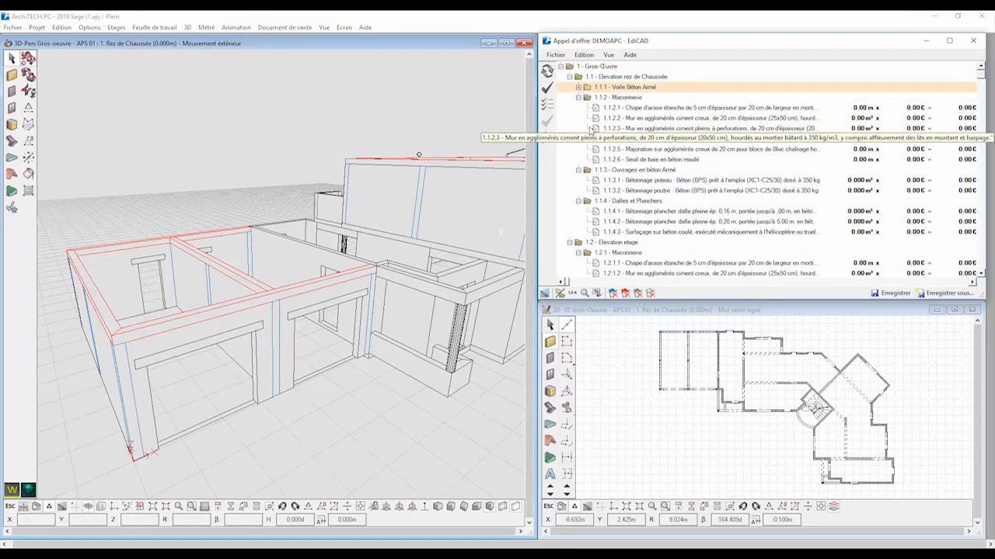
Step: Assign item 1.1.2.3, Mur en agglomérés ciment pleins à perforations, to a garage wall using the Surface (Su) parameter
click(595, 131)
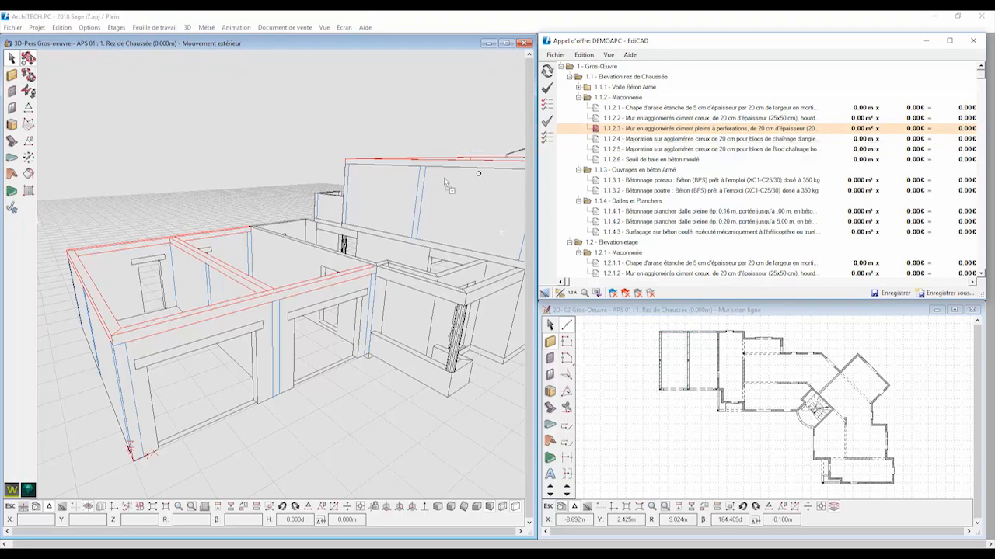
click(548, 137)
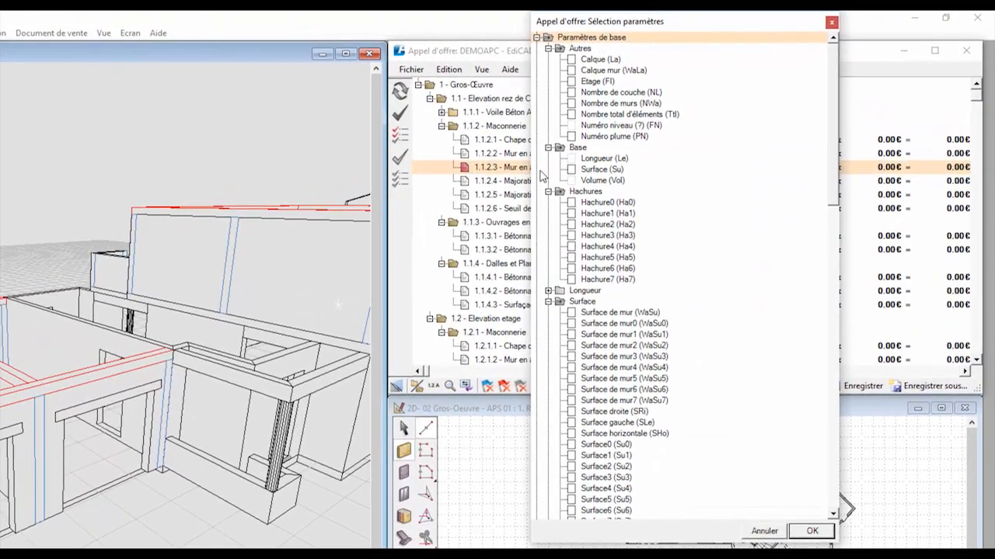
click(572, 170)
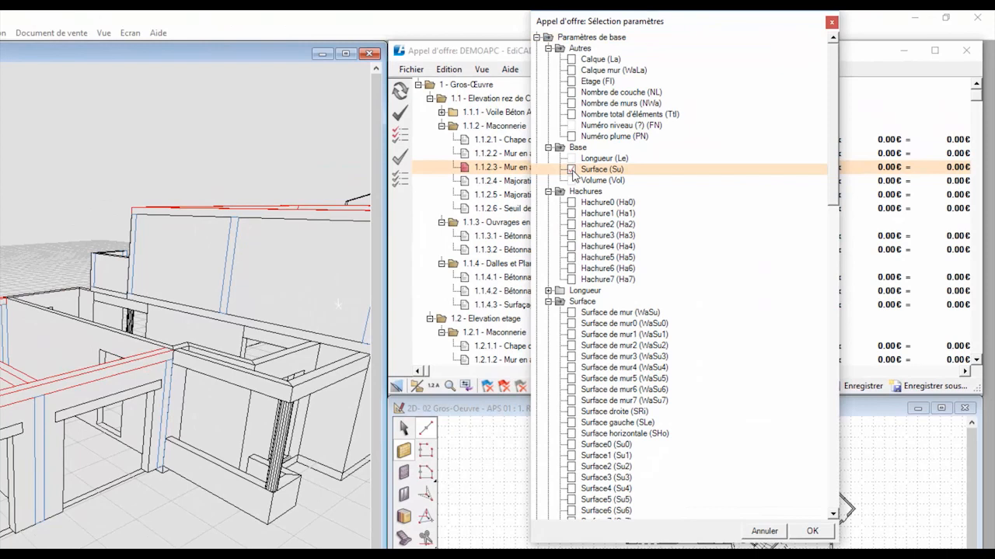
click(572, 170)
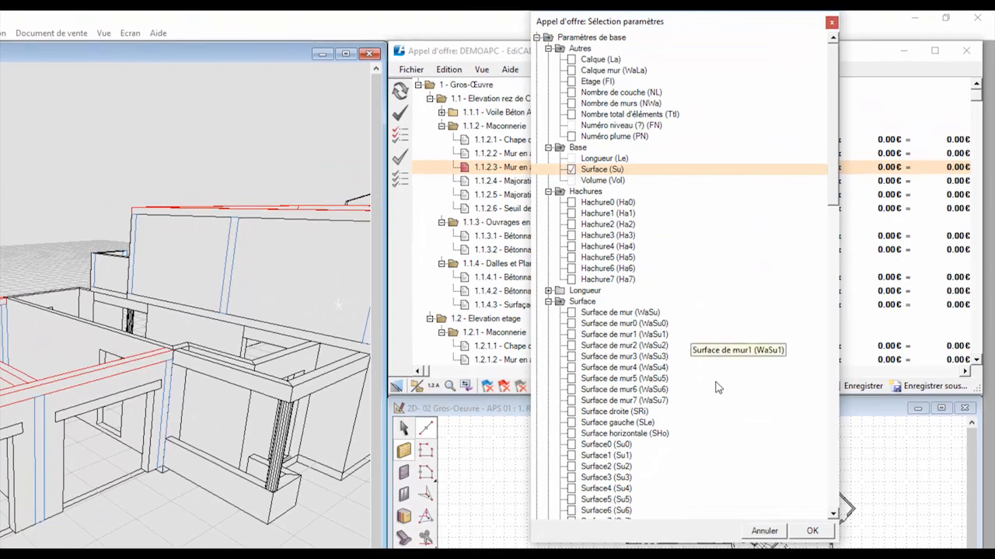
click(812, 531)
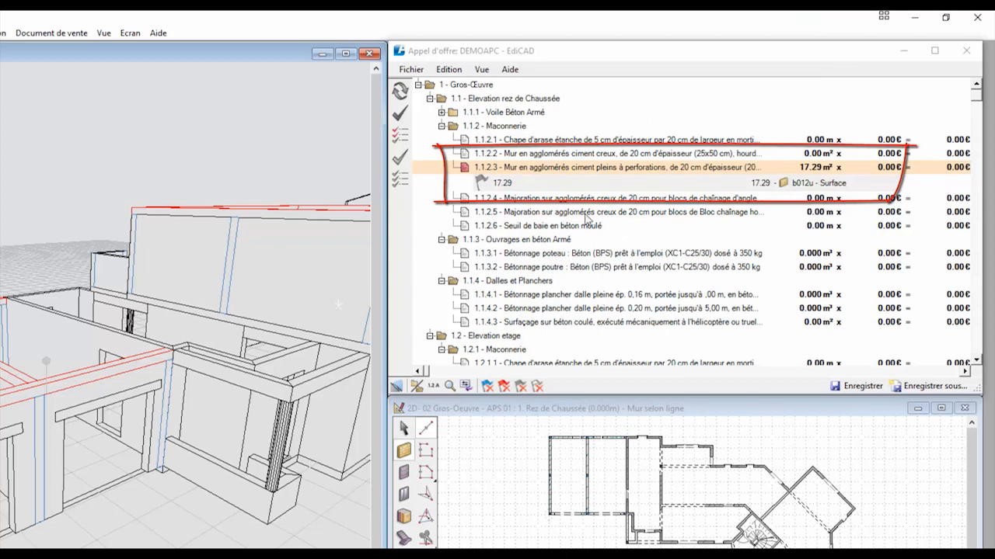
click(465, 169)
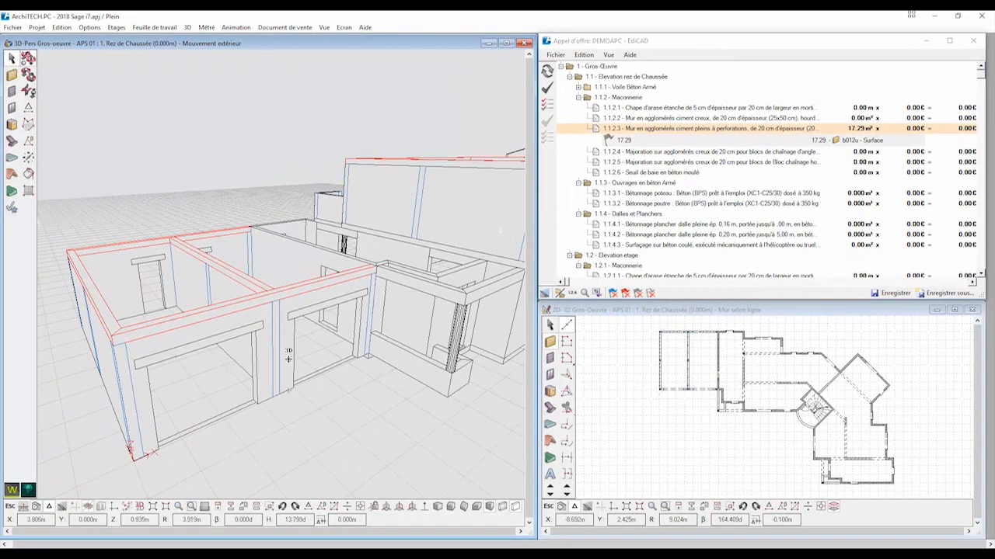
Step: Select the garage block walls, assign item 1.1.2.2, Mur en agglomérés ciment creux, by Surface (Su), and hide the measurement details
right_click(289, 359)
click(303, 289)
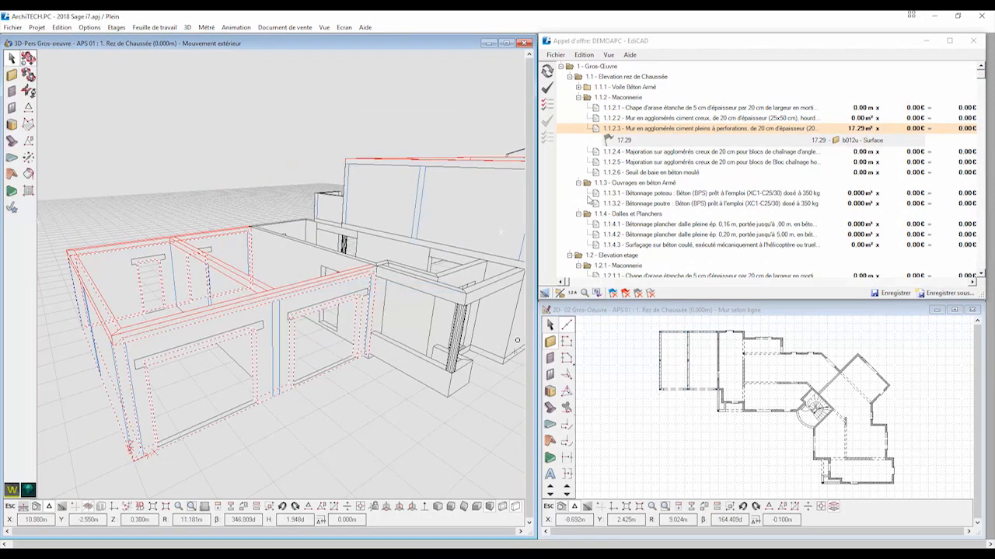
click(595, 119)
drag(595, 121, 292, 316)
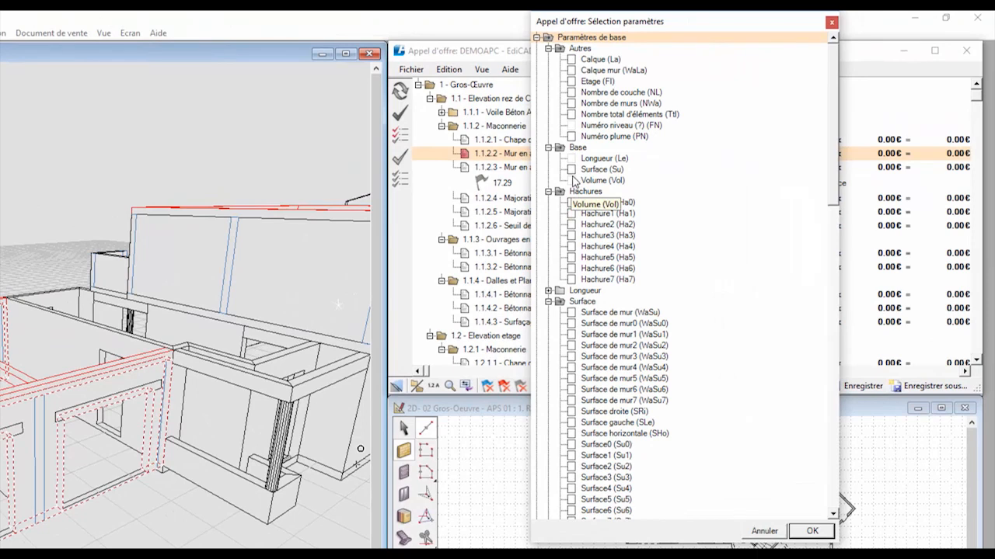
click(572, 169)
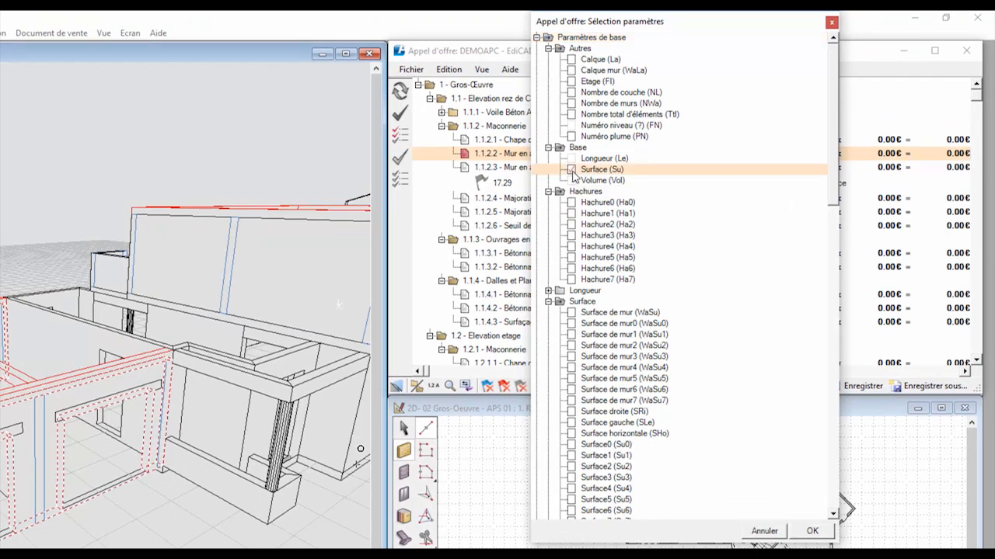
click(812, 532)
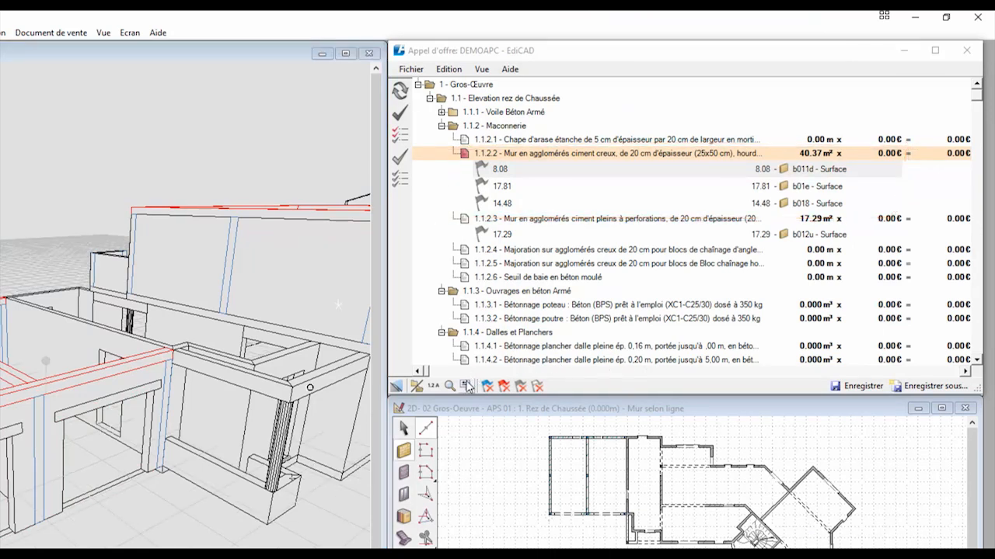
click(466, 386)
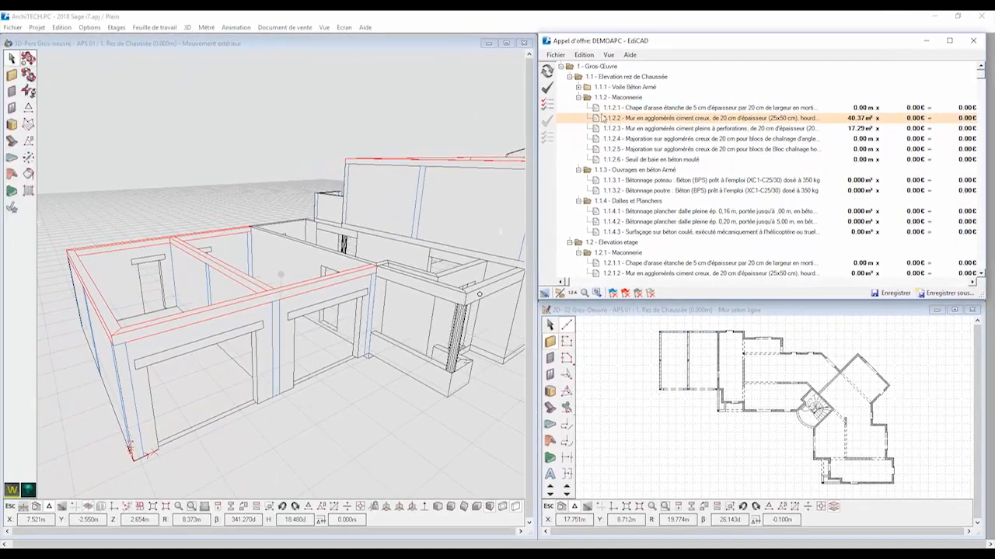
Step: Select all walls made with the prototype Agglos ep. 200 mm RdC Chainage
click(12, 74)
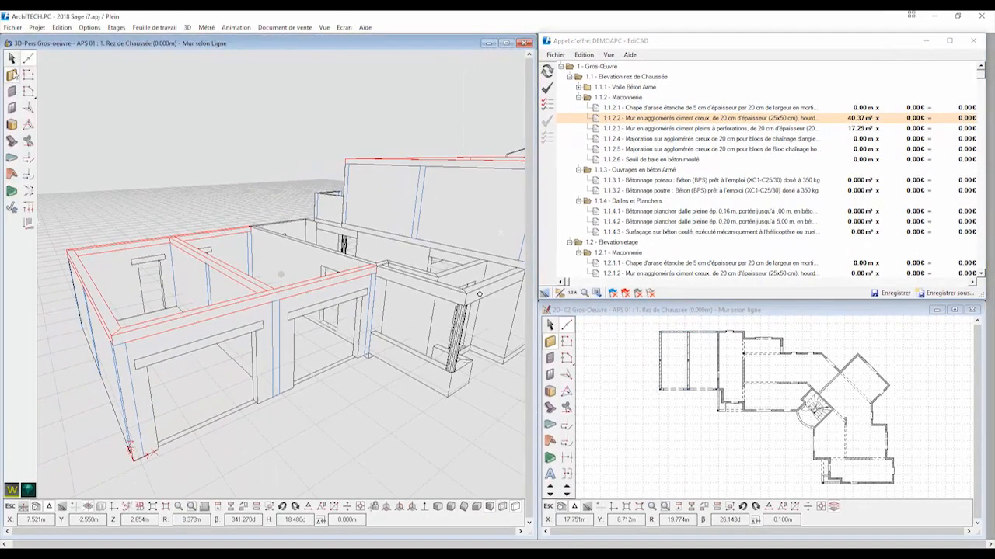
click(61, 27)
mouse_move(171, 153)
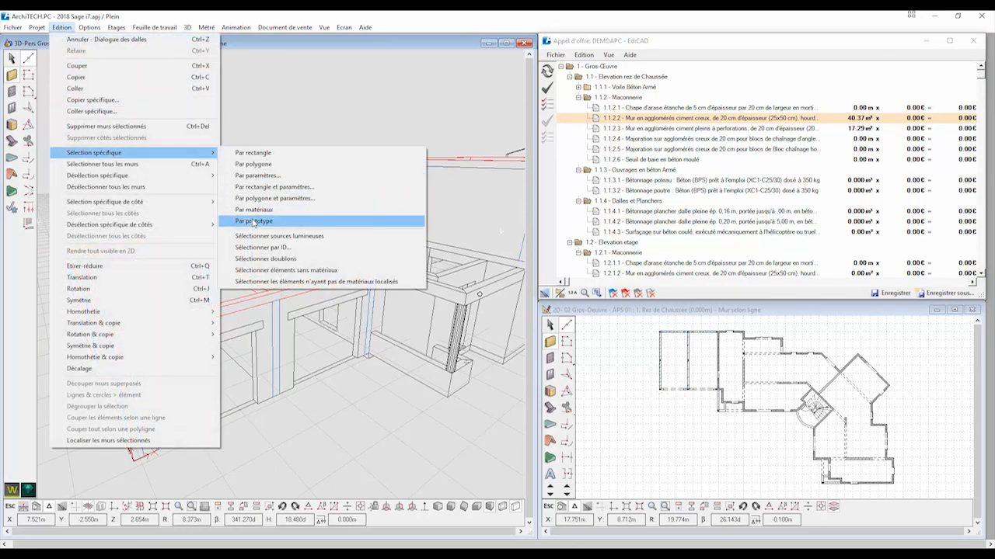
click(264, 222)
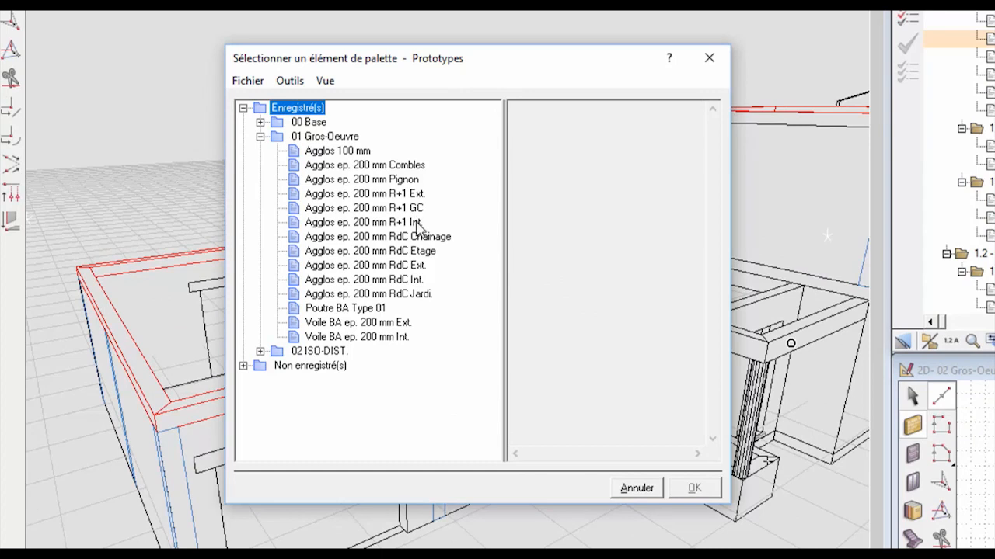
click(417, 238)
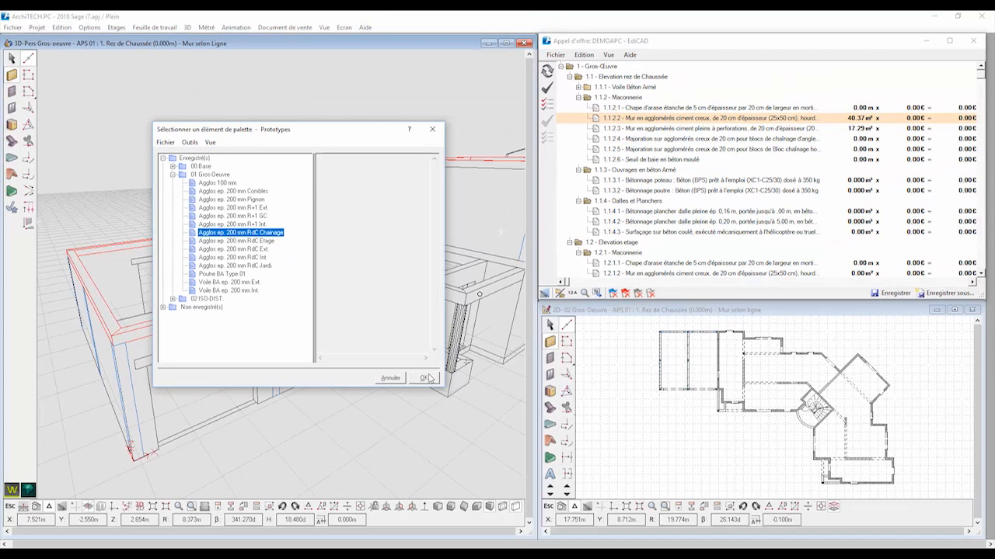
click(425, 377)
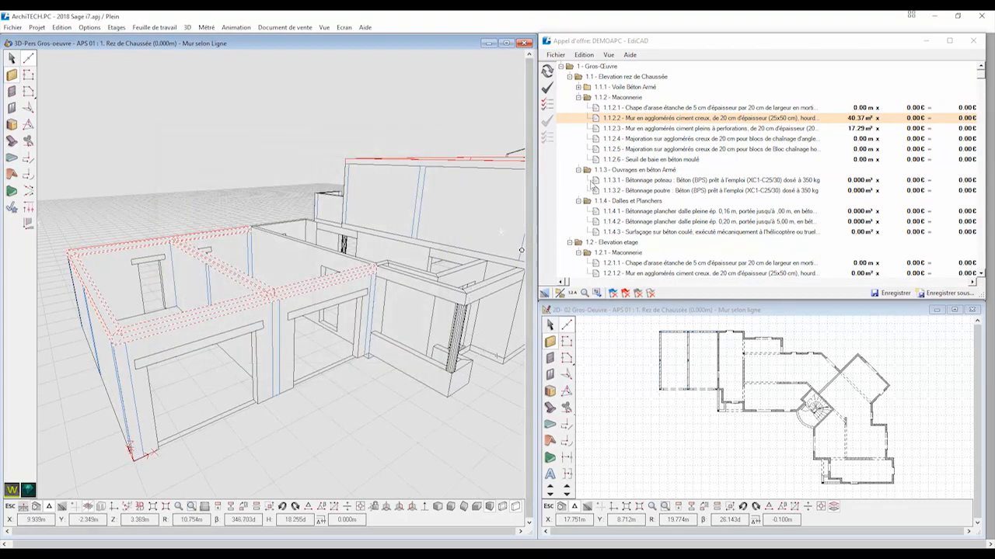
Step: Assign item 1.1.2.5, Majoration pour blocs de Bloc chaînage, to the selected walls by Longueur (Le) and check the measurement details
click(595, 149)
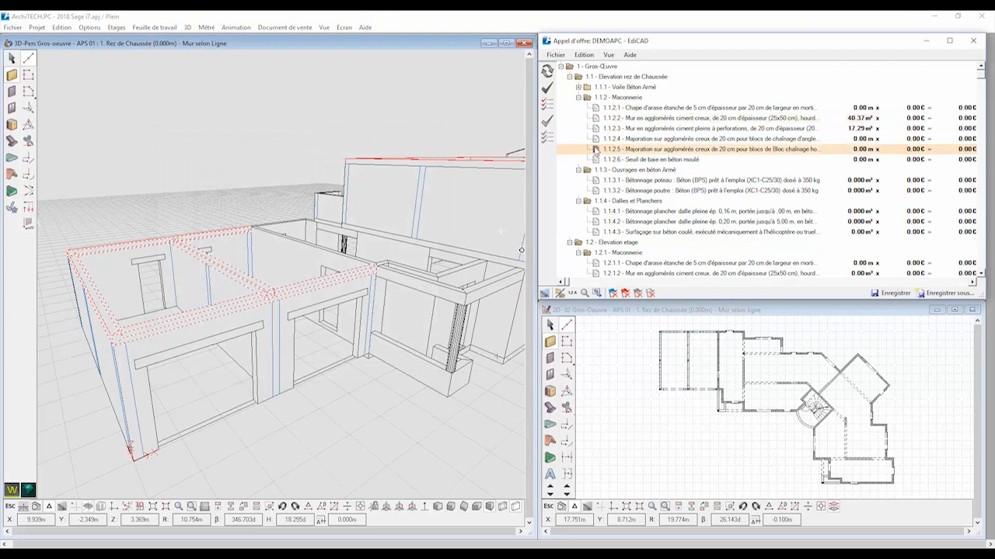
click(338, 289)
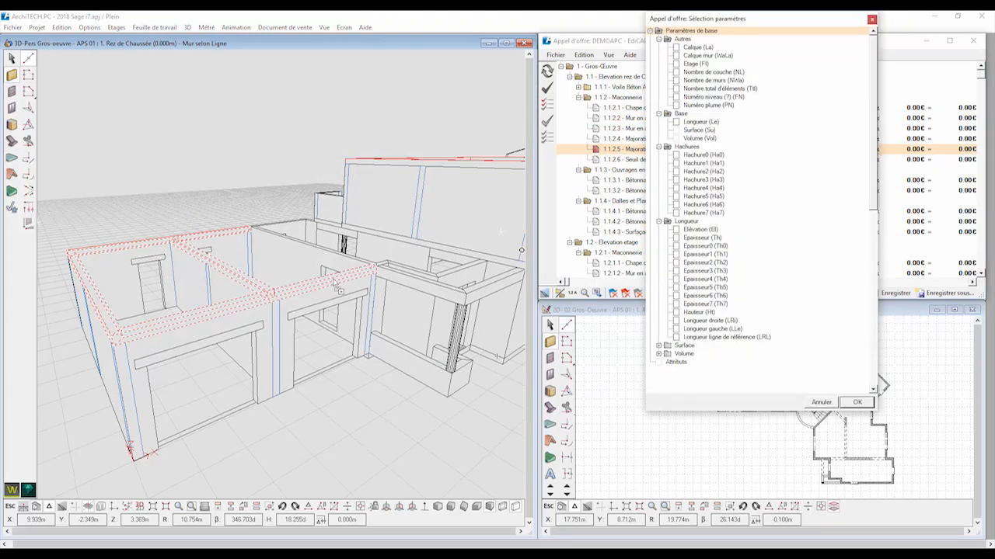
click(676, 123)
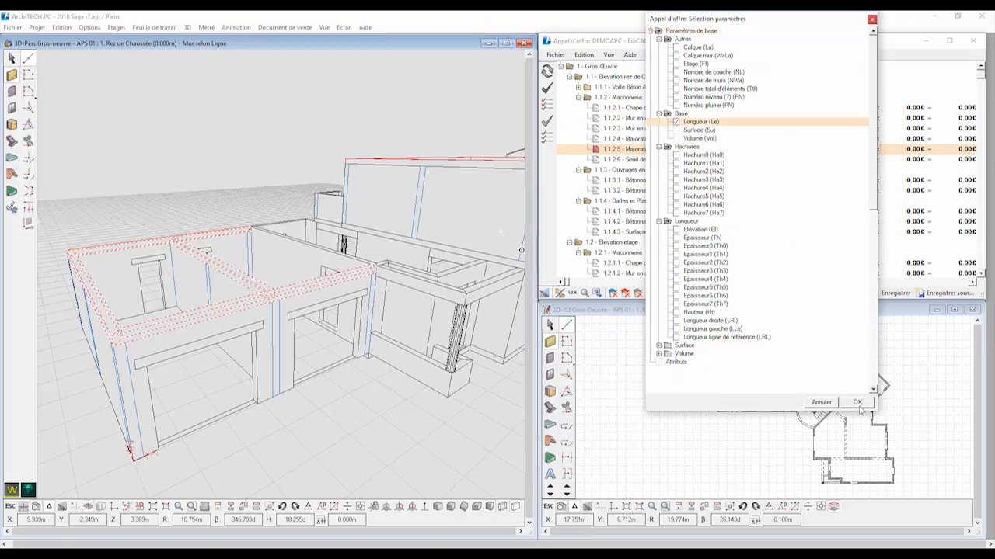
click(856, 404)
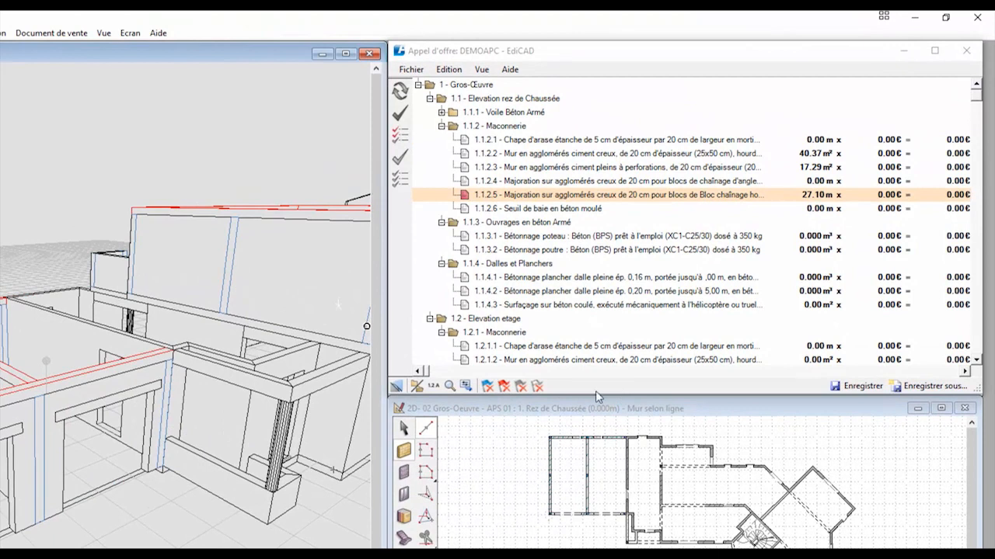
click(466, 386)
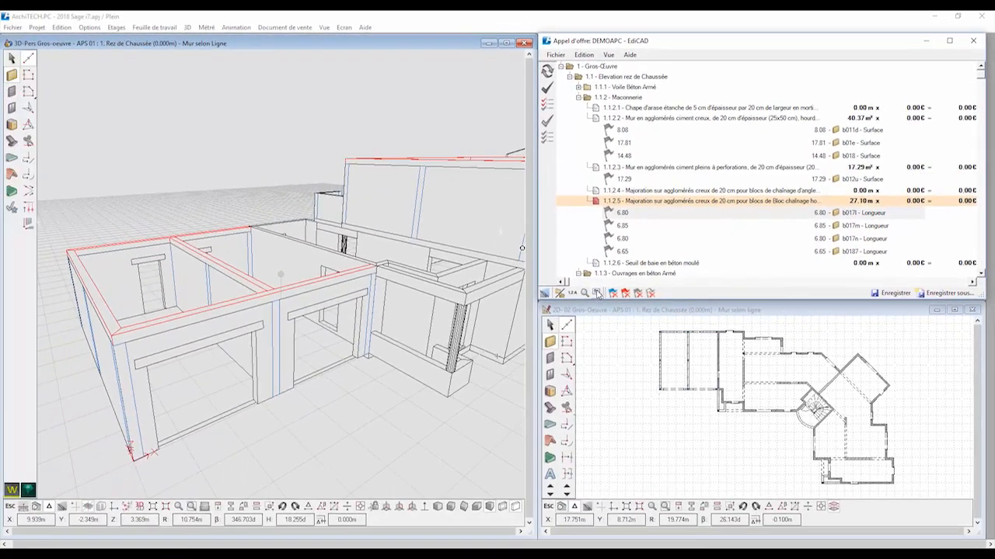
click(597, 293)
Step: Select all slab elements identical to the vertical tie block at the middle of the garage's central wall in the 2D Gros-Oeuvre view
click(618, 312)
click(639, 507)
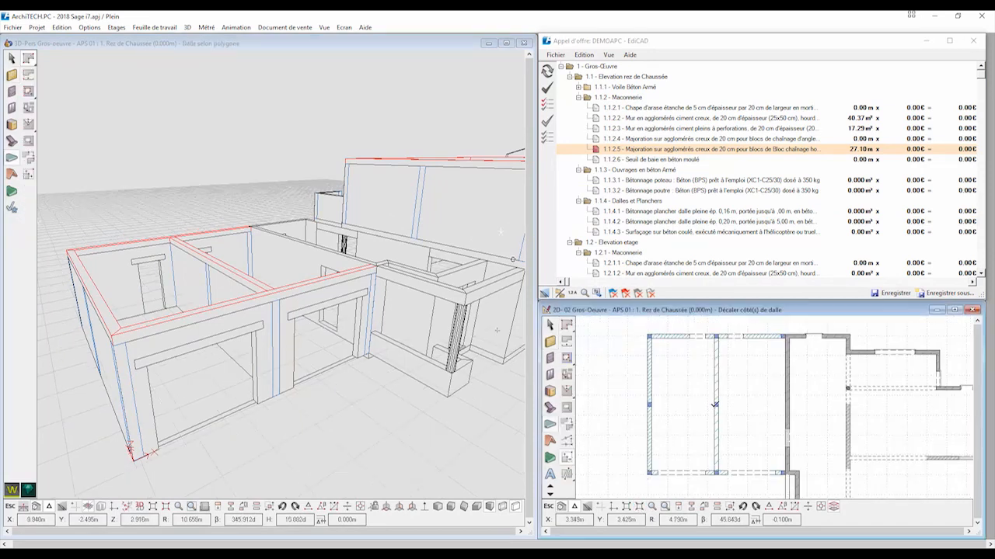
right_click(714, 409)
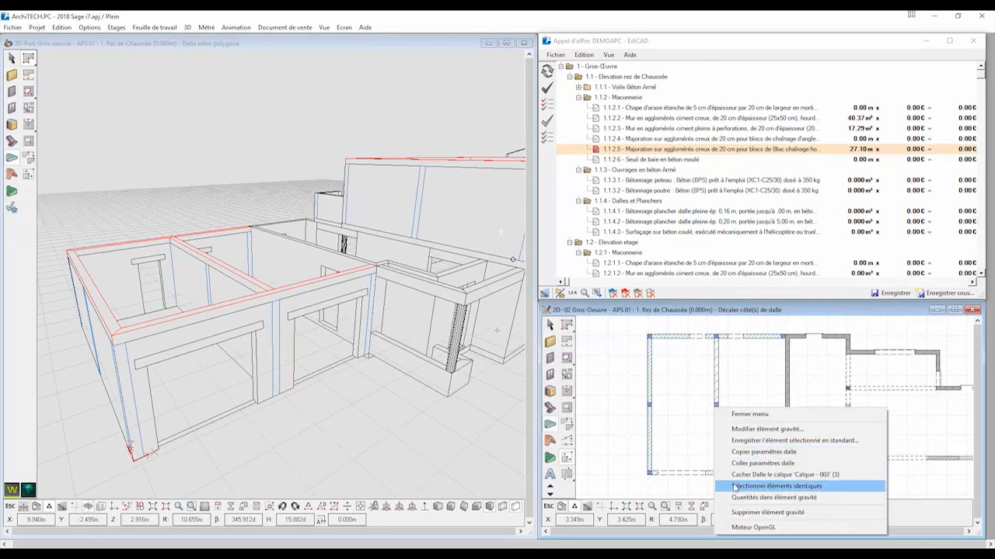
click(776, 486)
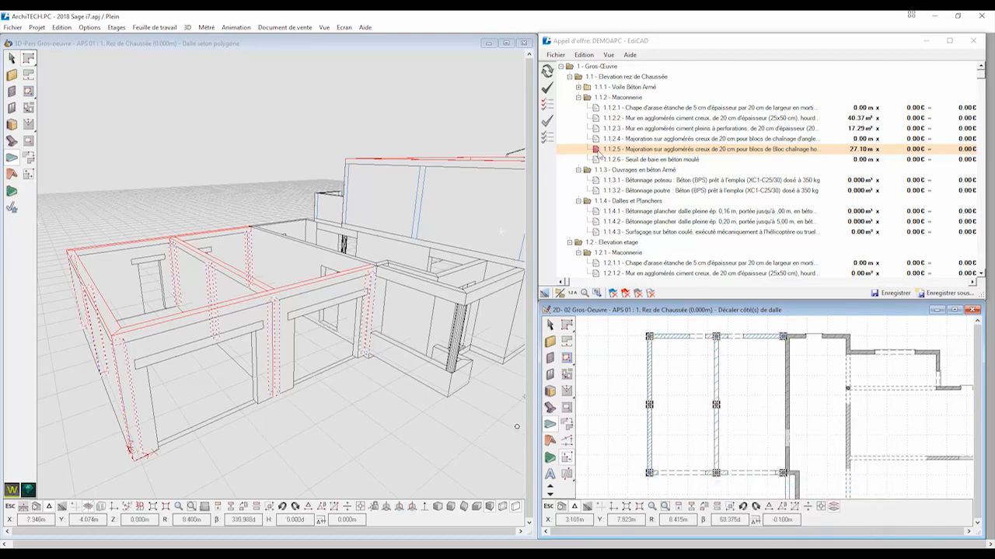
Step: Assign item 1.1.2.4, Majoration pour blocs de chaînage d'angle, to the selected tie blocks by Epaisseur (Th)
click(596, 140)
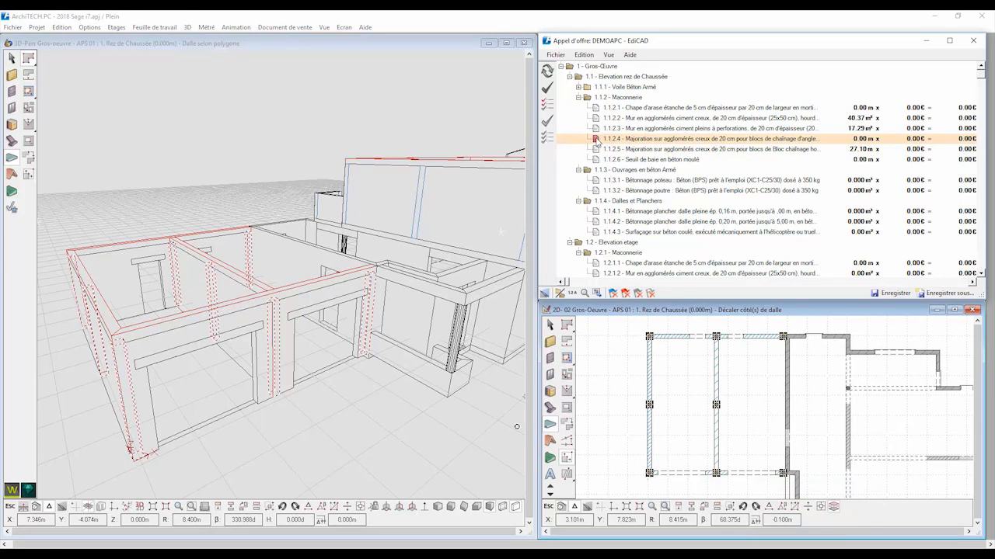
click(687, 380)
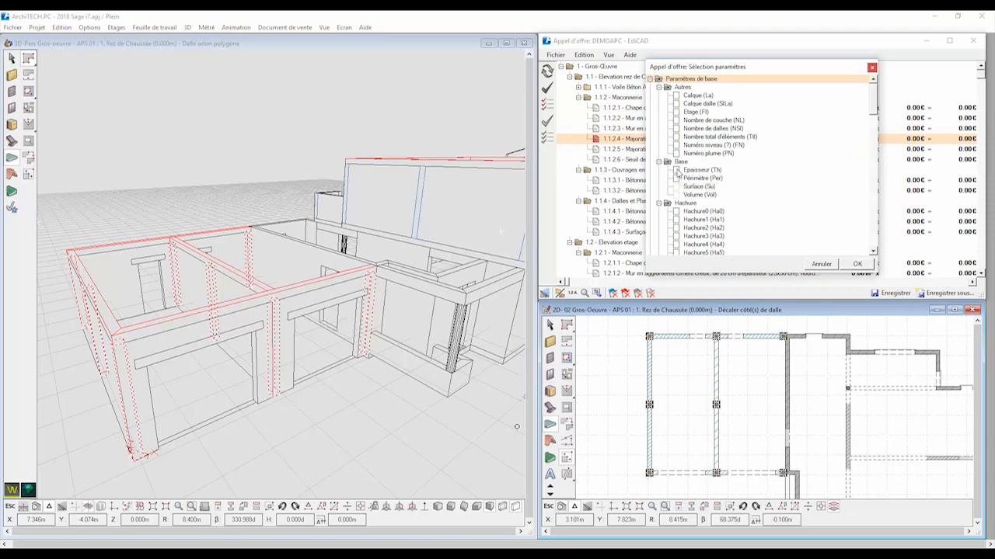
click(676, 169)
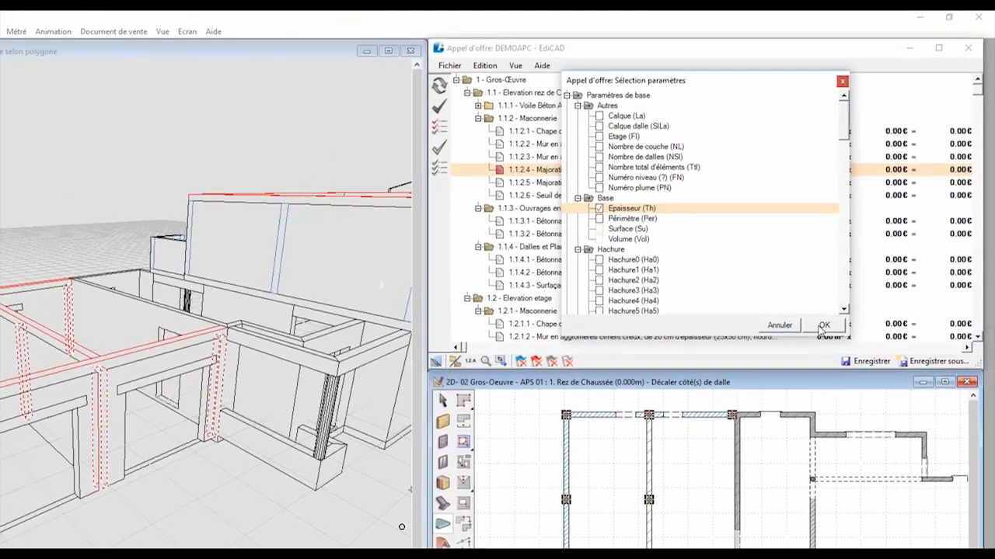
click(856, 264)
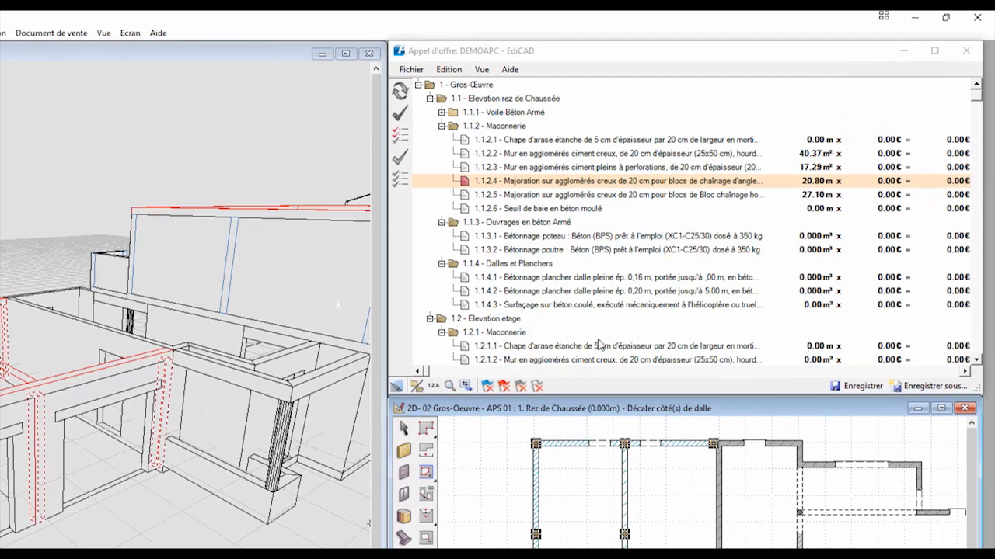
Step: Check the measurement details of the masonry items, then clear the selection and hide the details
click(466, 386)
click(466, 386)
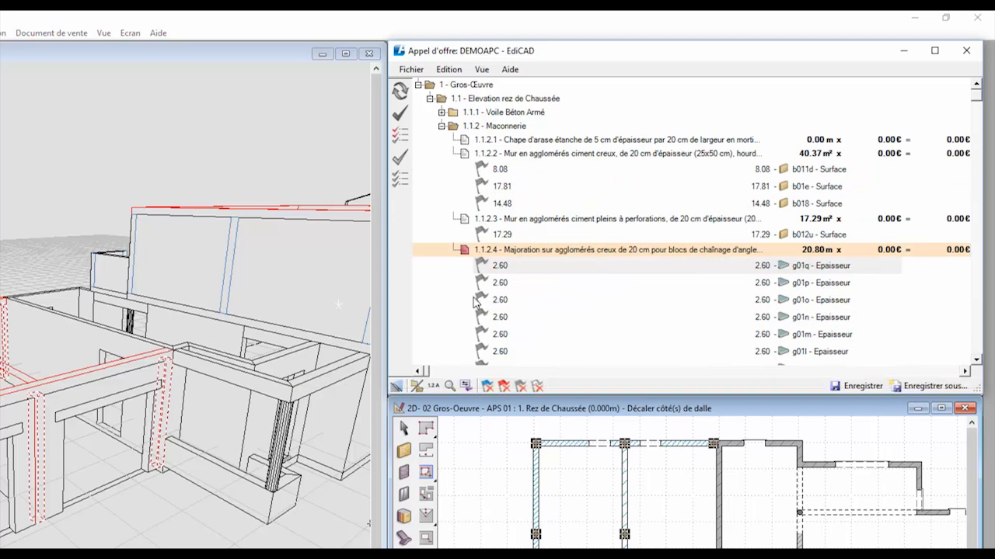
scroll(472, 299, down, 3)
scroll(471, 296, down, 1)
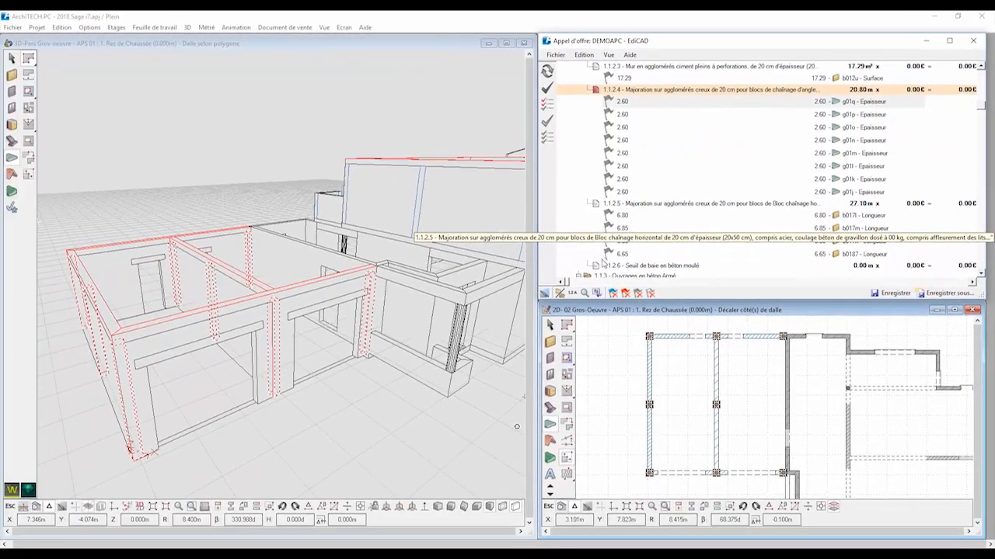
click(471, 430)
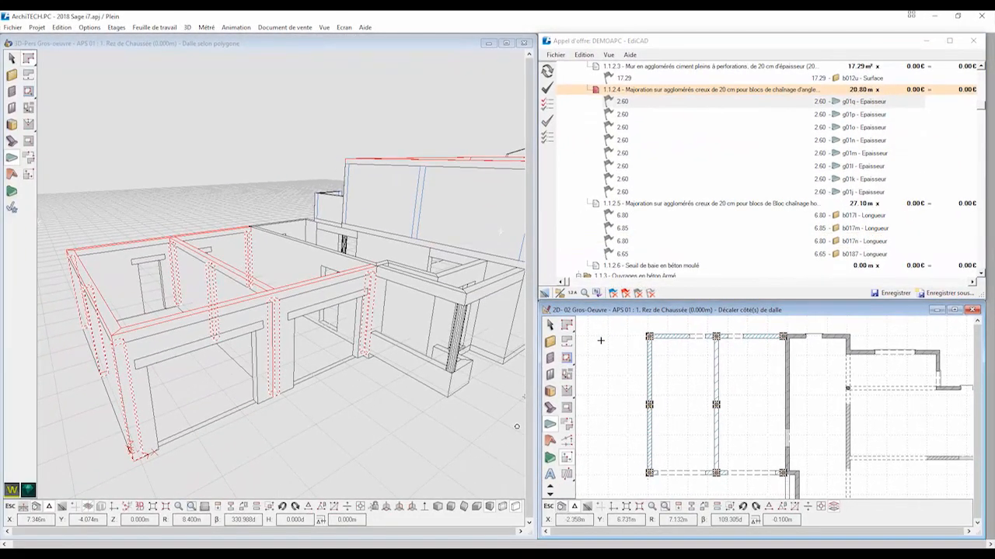
click(597, 342)
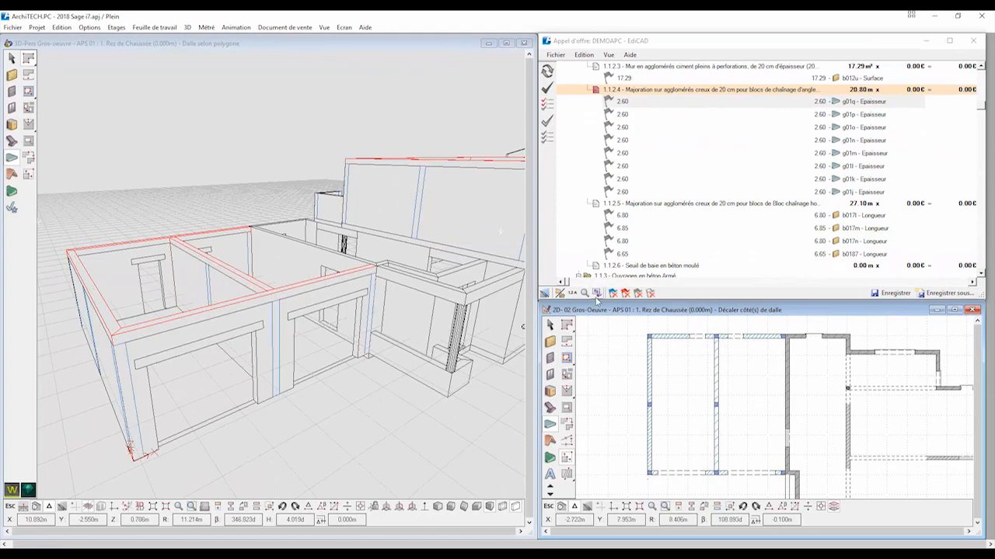
click(597, 293)
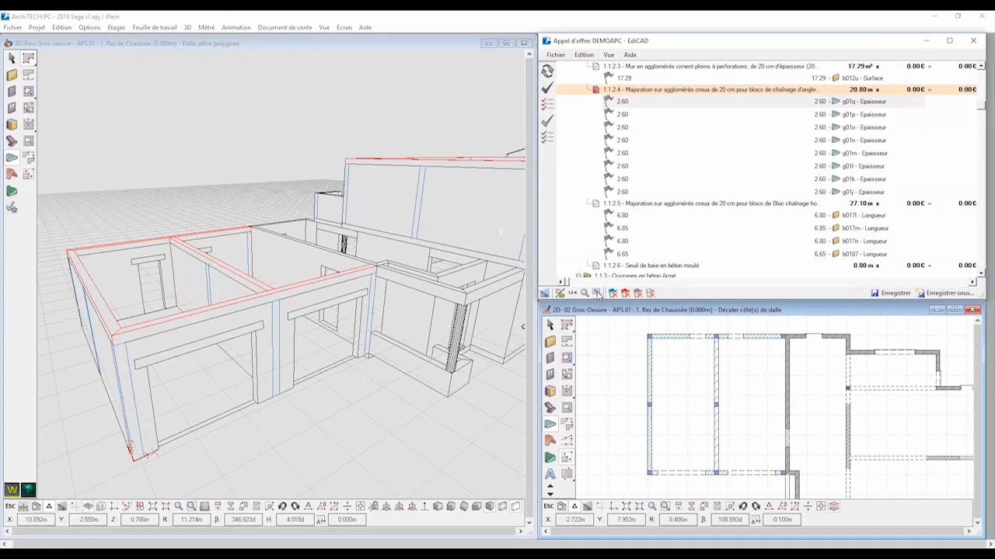
click(597, 293)
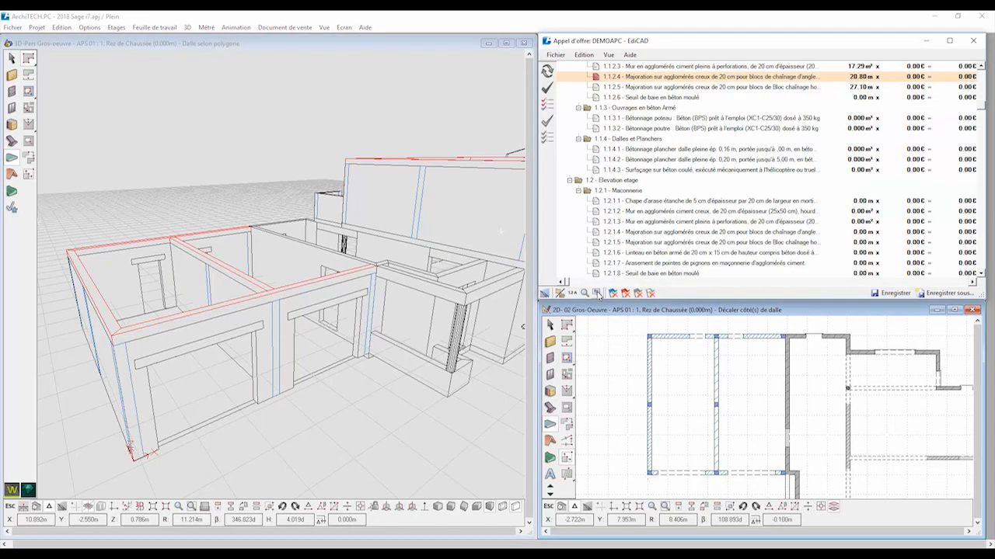
scroll(603, 233, up, 2)
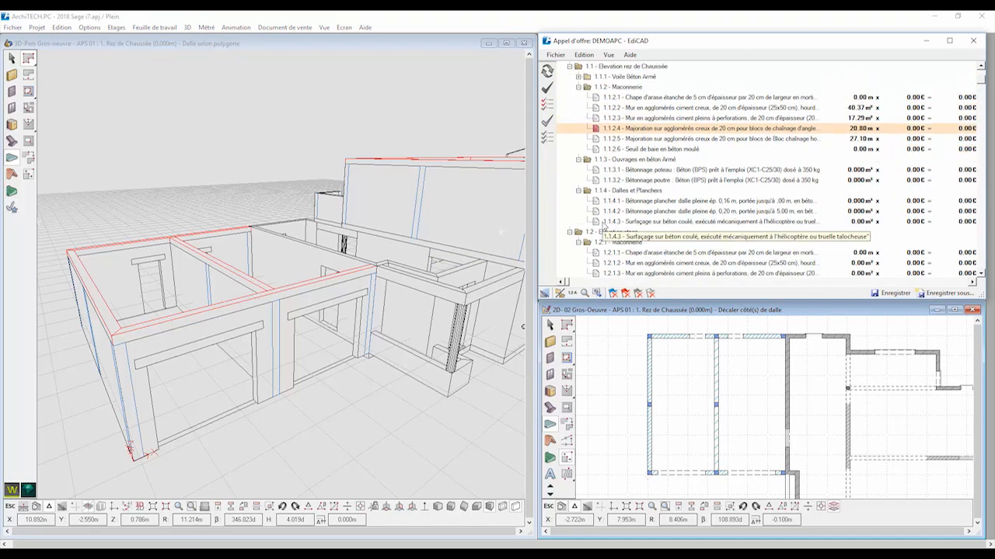
scroll(603, 225, up, 1)
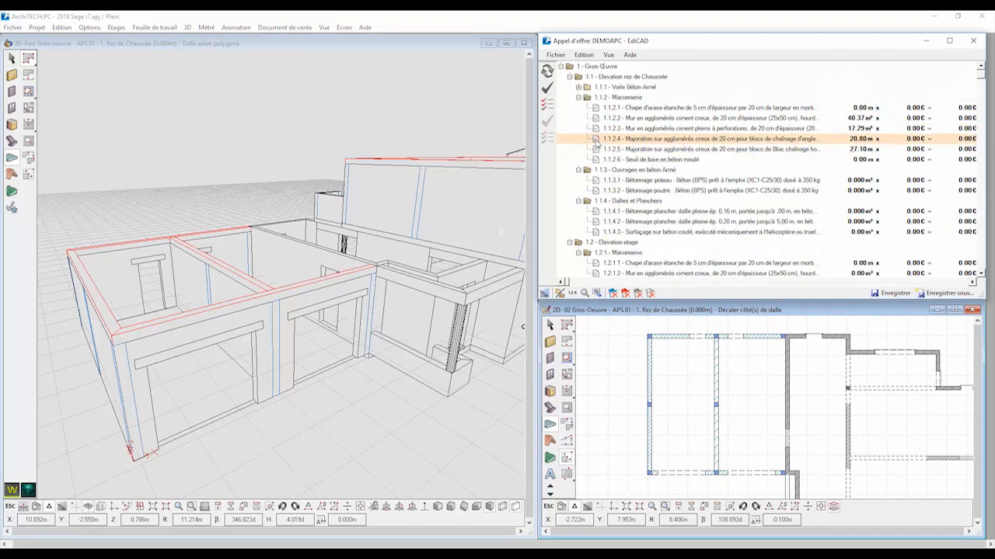
Step: Open the view 3D-Pers Isolation-Distribu. RdC and enable model editing in 3D
right_click(257, 155)
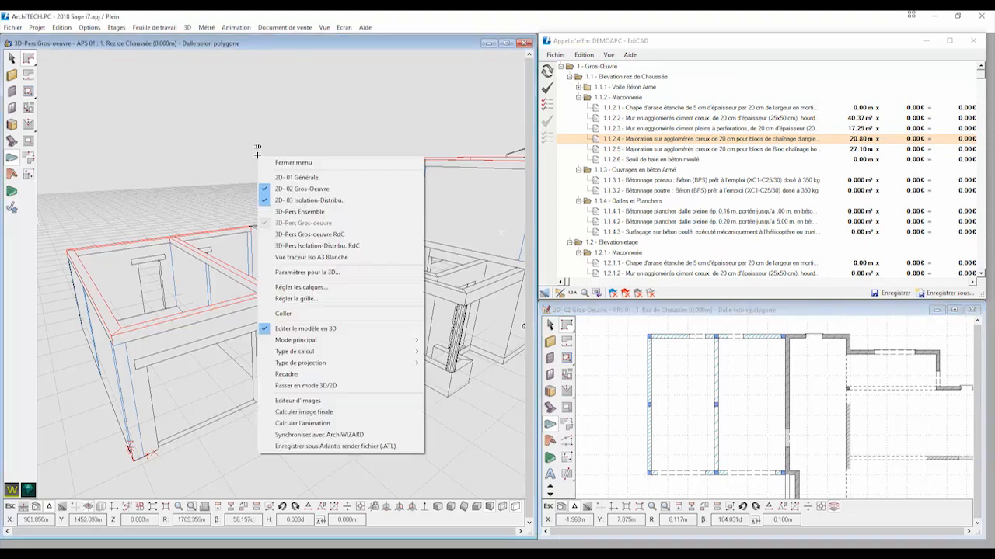
click(272, 246)
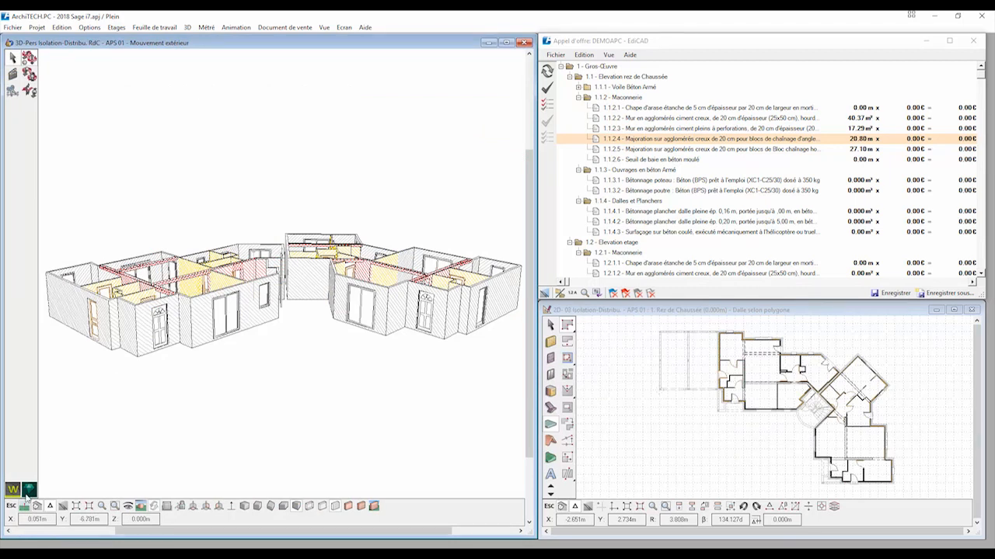
click(24, 506)
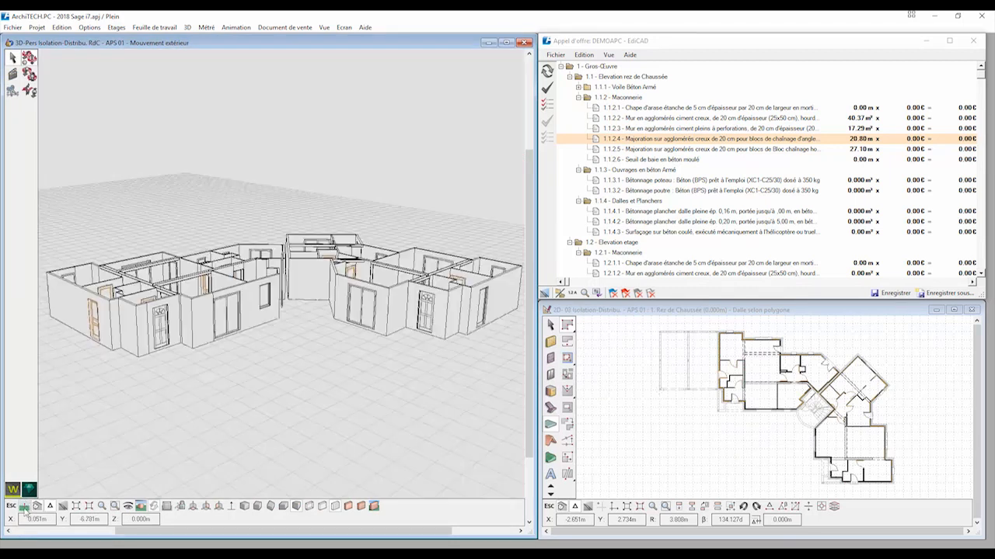
Step: Select all identical exterior wall linings and assign item 2.1.1, Doublage de murs par panneaux laine de roche, by Surface (Su)
right_click(251, 315)
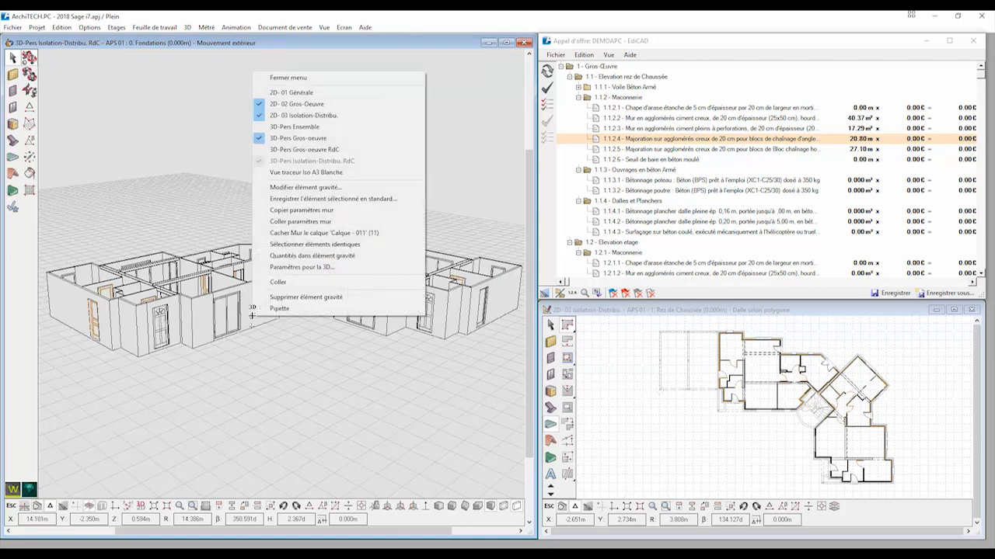
click(261, 244)
drag(981, 93, 986, 218)
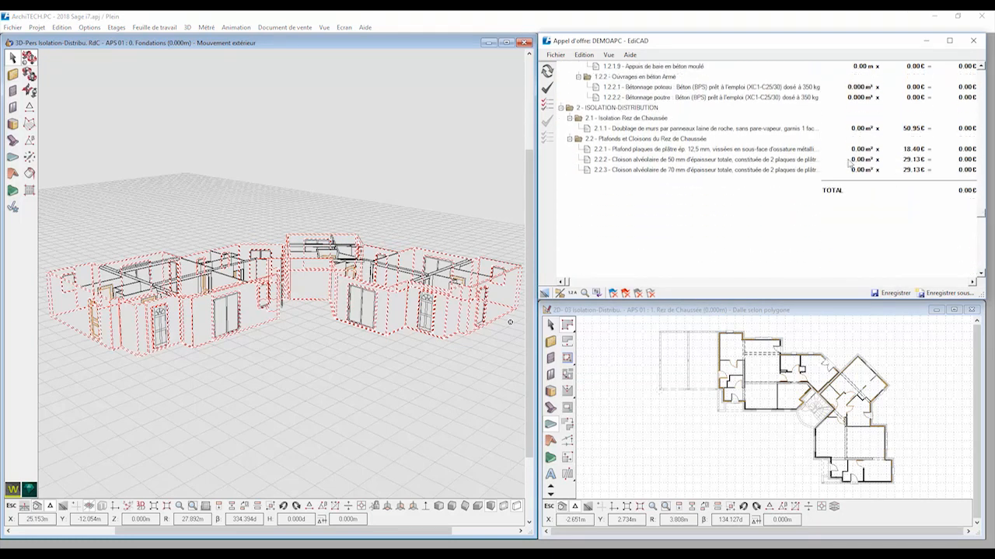
click(588, 129)
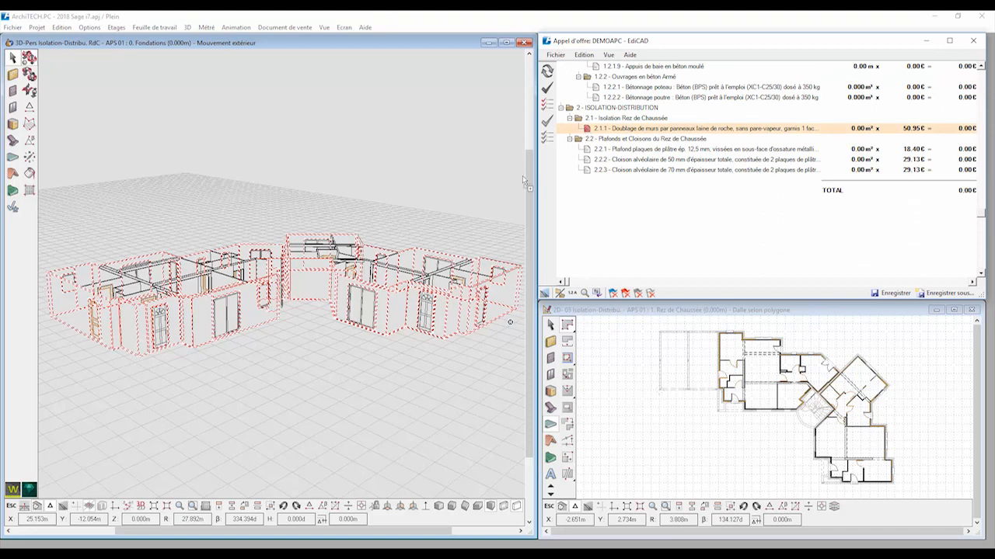
click(391, 309)
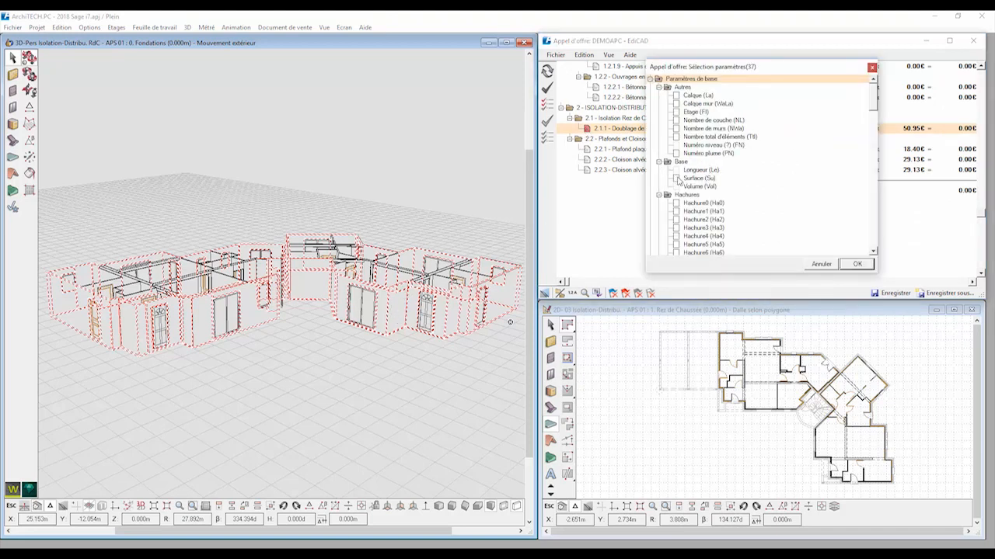
click(677, 179)
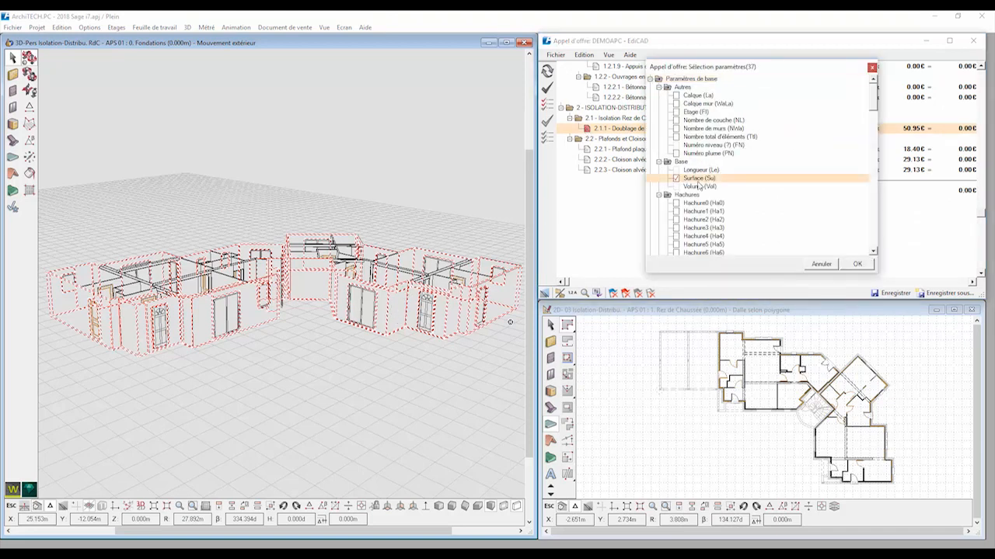
click(857, 265)
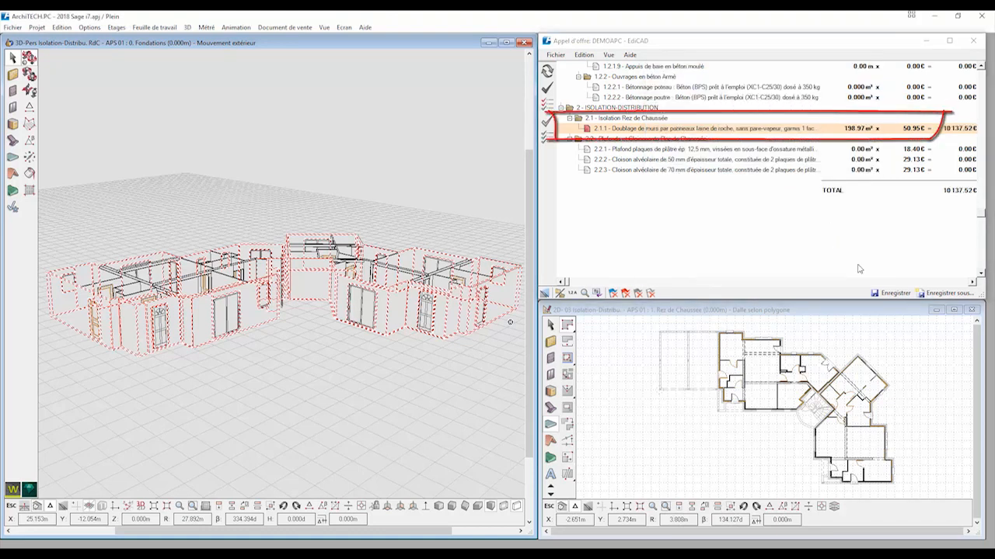
Step: Clear the wall lining selection and select all identical interior partition walls in the 3D view
click(463, 233)
right_click(378, 275)
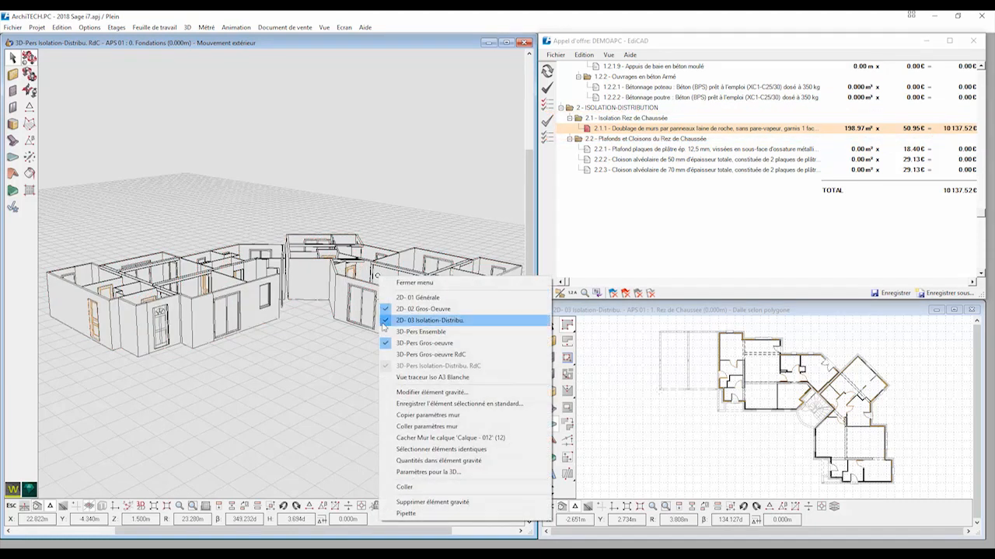
click(397, 449)
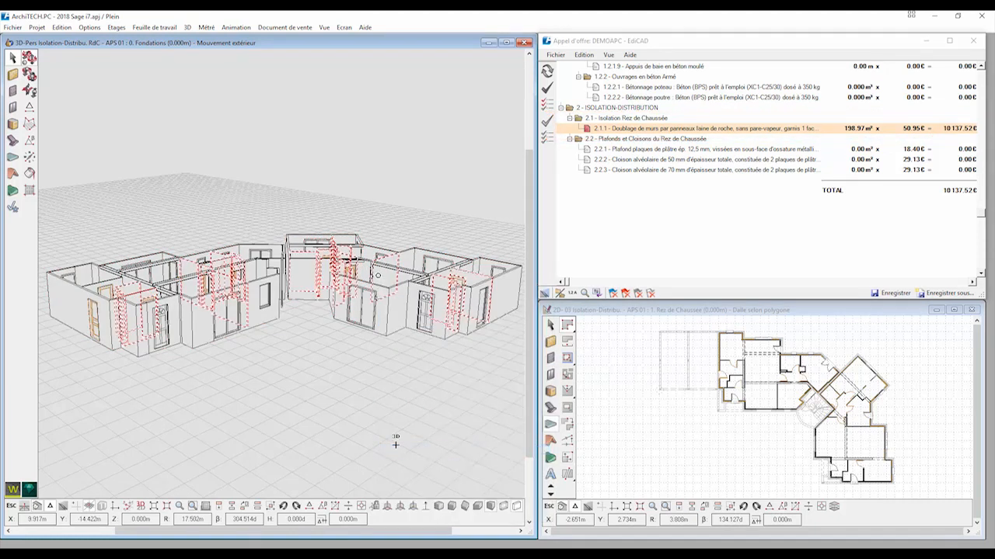
Step: Assign item 2.2.3, Cloison alvéolaire de 70 mm, to the selected partitions by Surface (Su), then leave 3D model editing
click(589, 129)
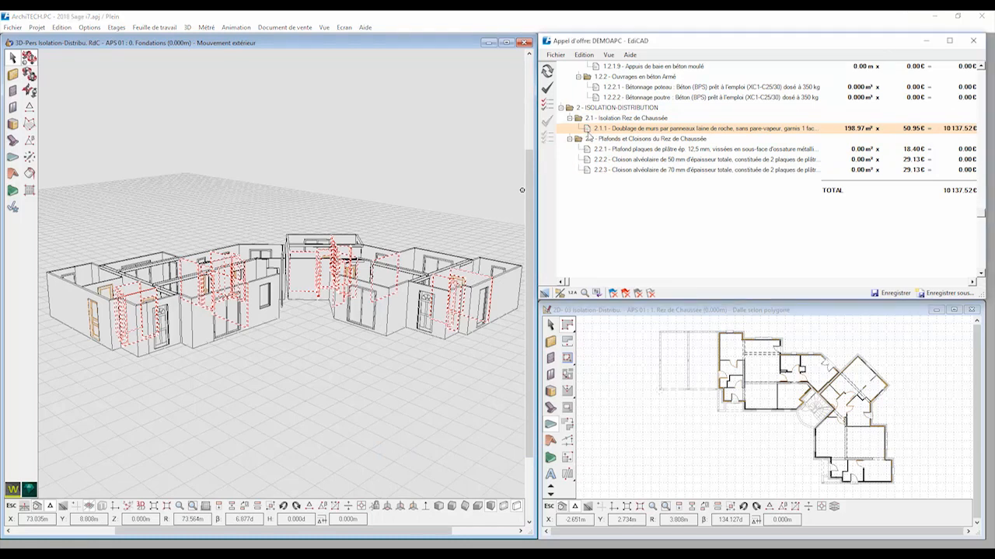
click(588, 170)
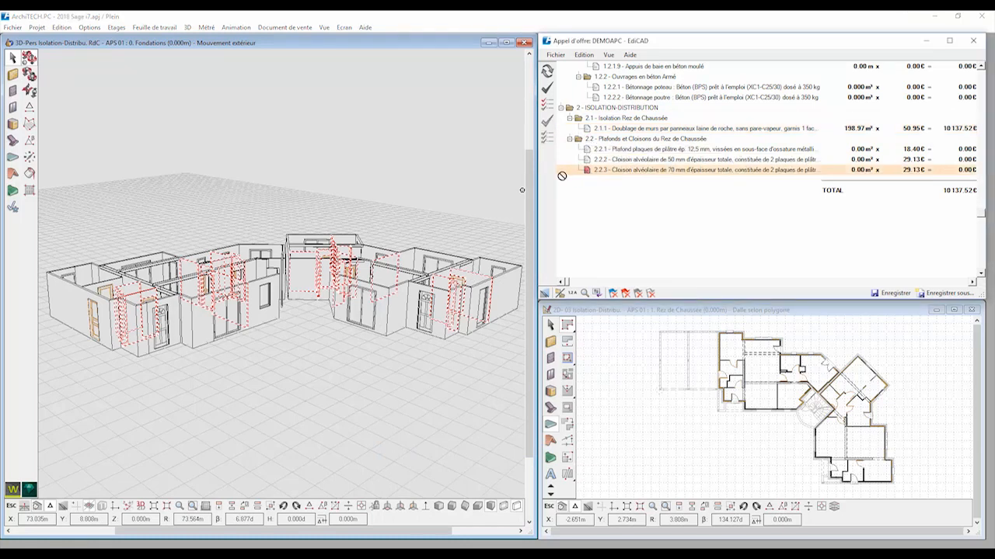
drag(405, 256, 383, 272)
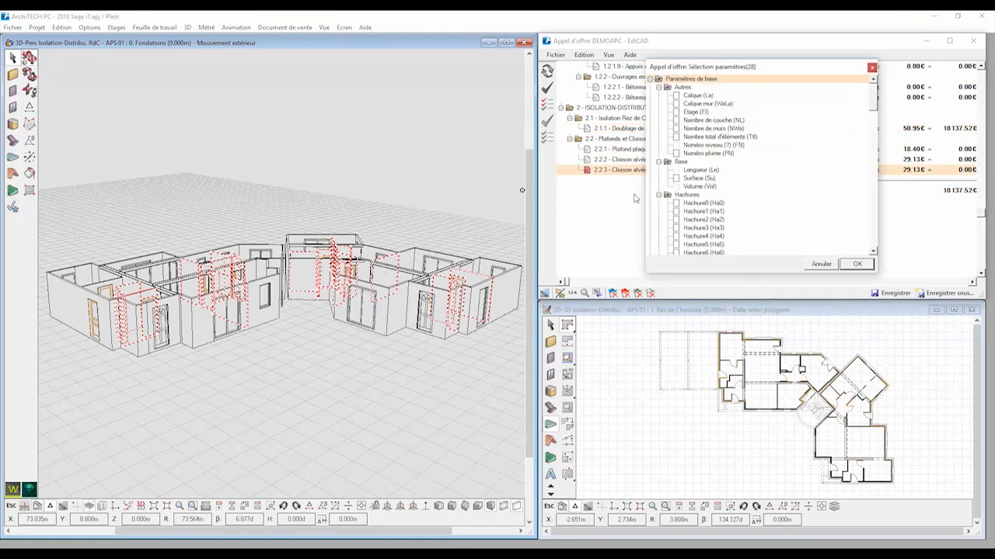
click(676, 178)
click(858, 264)
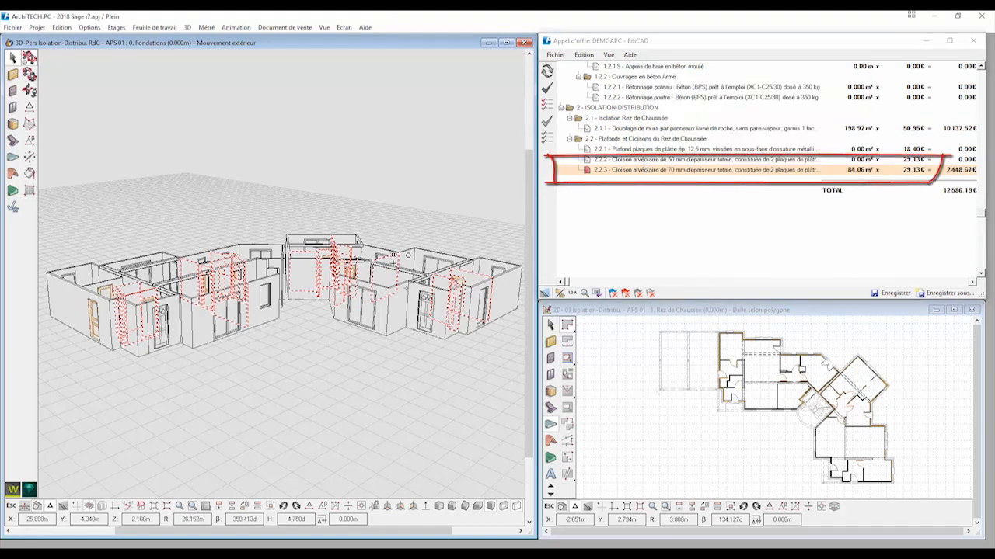
click(286, 388)
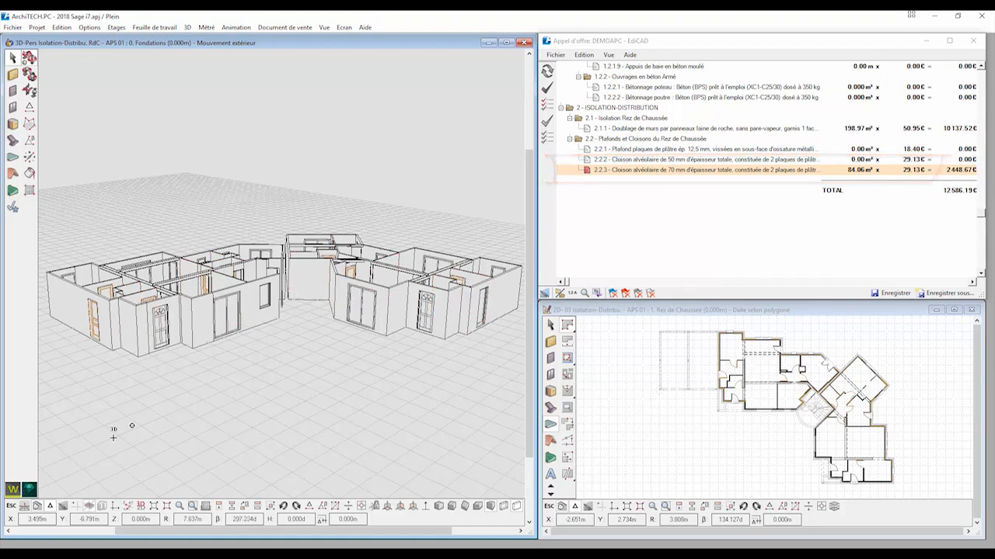
click(25, 508)
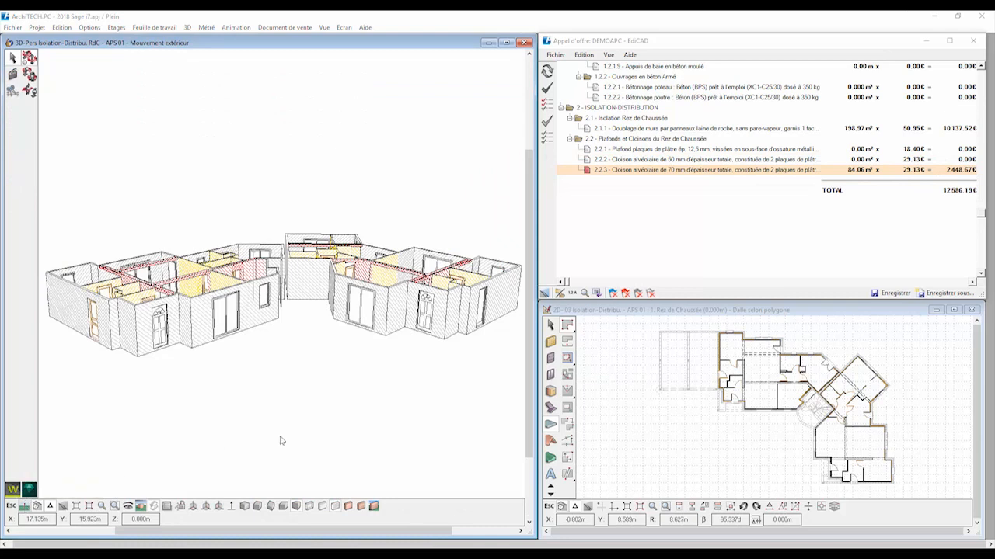
Step: Set the slab tool to the standard BA 13 sur ossature métalique from the 03 Plafonds folder
double_click(551, 424)
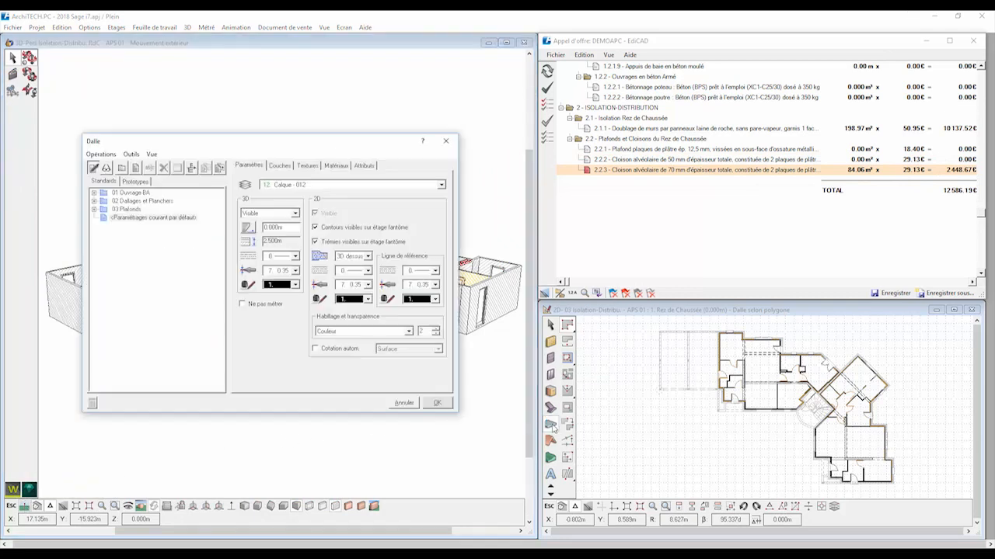
click(94, 210)
click(140, 220)
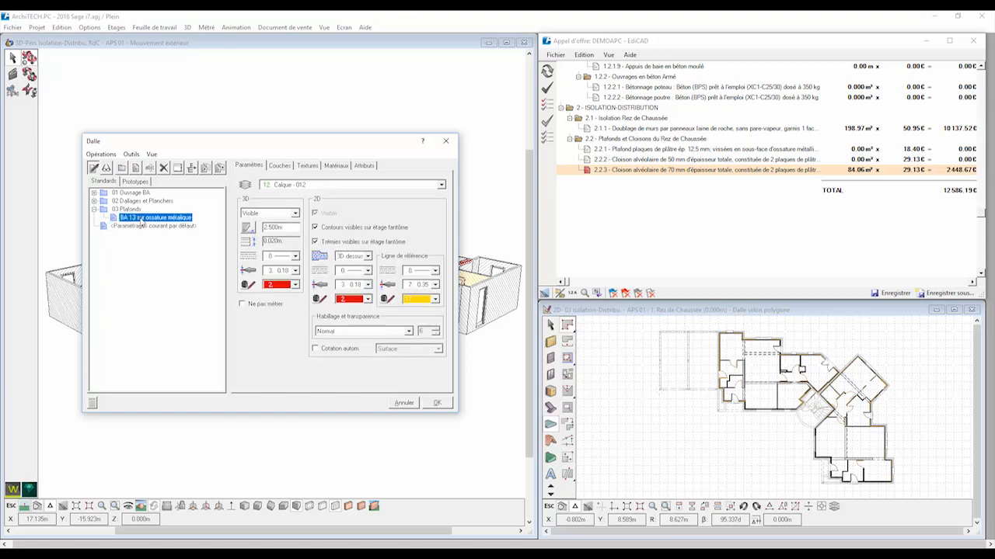
click(437, 404)
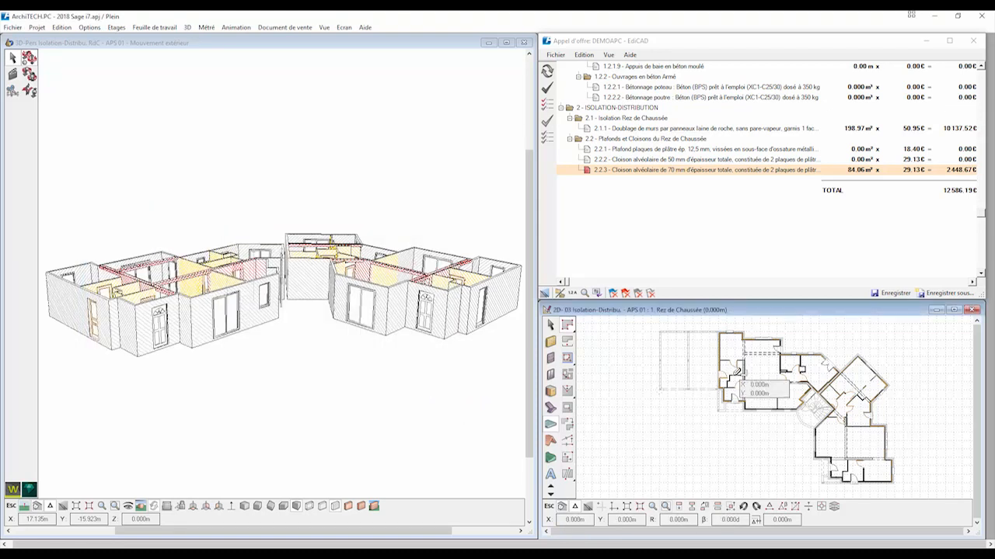
Step: Draw a BA 13 ceiling slab of about 20.5 m² as a closed polygon along the inner walls of the two adjoining rooms beside the spiral stair
scroll(800, 431, up, 5)
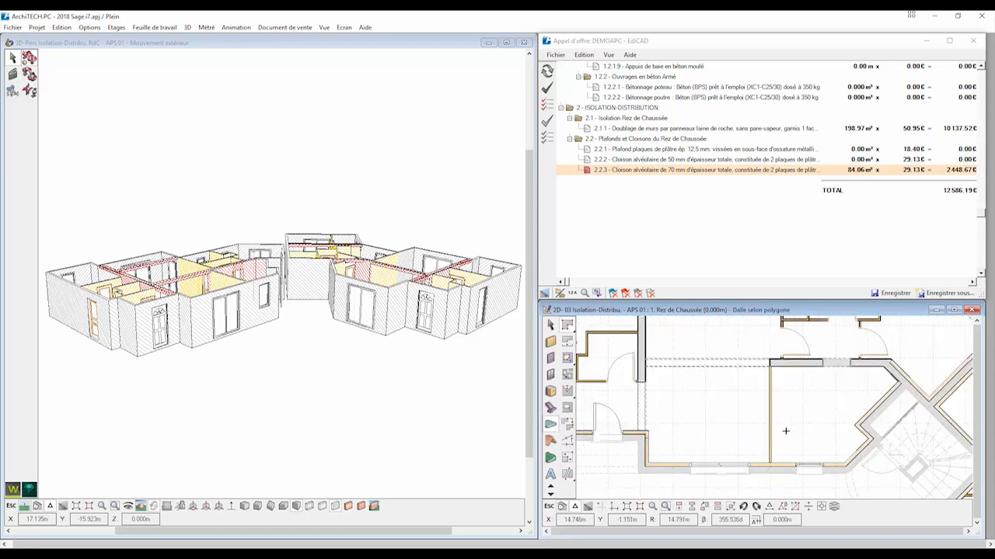
click(648, 464)
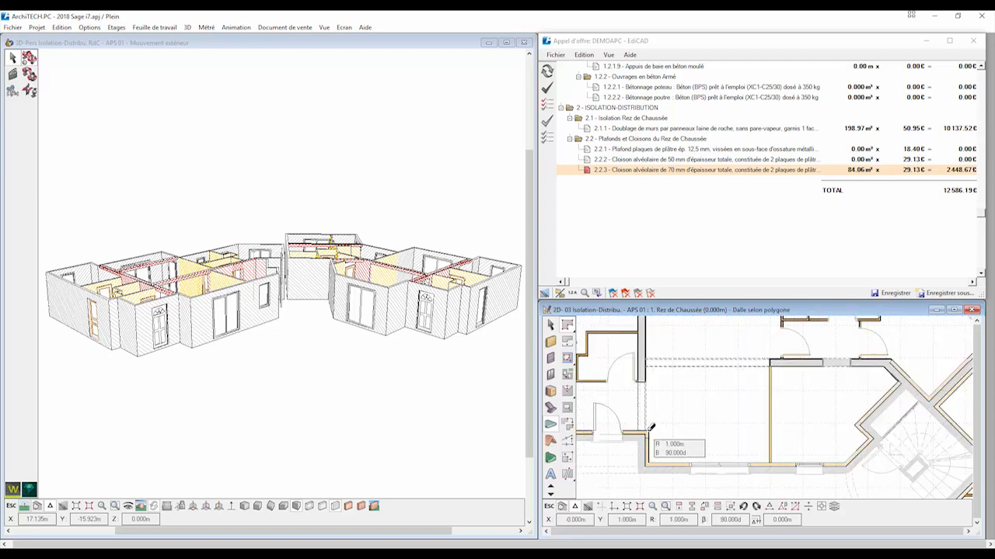
click(648, 362)
click(888, 363)
click(858, 425)
click(869, 439)
click(846, 461)
click(648, 464)
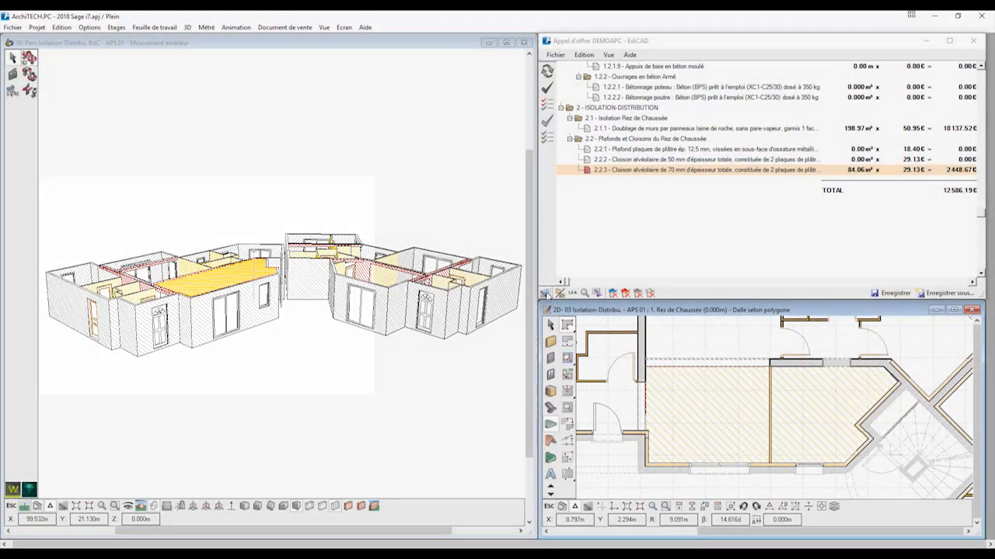
Step: Update the quote quantities from the model and select ceiling item 2.2.1, Plafond plaques de plâtre ép. 12,5 mm
click(546, 294)
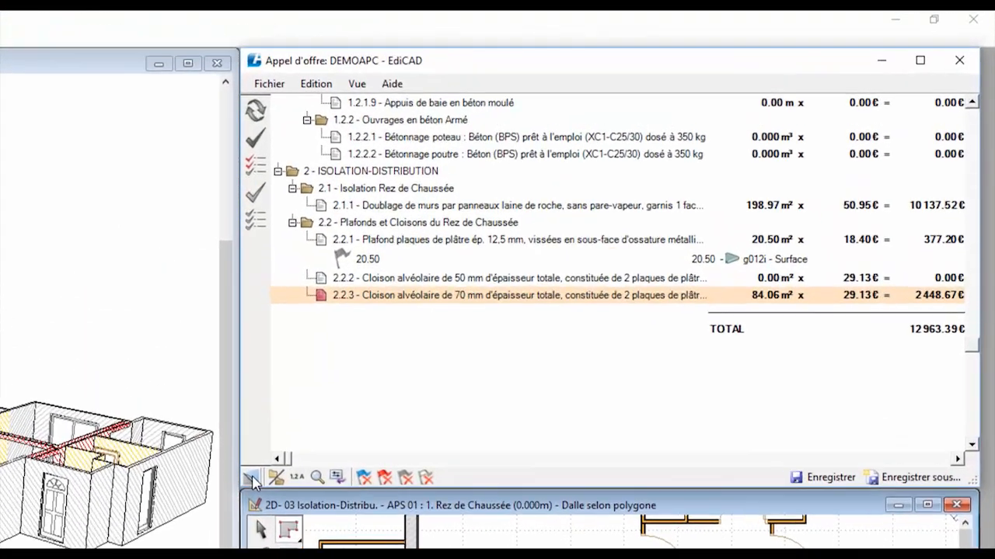
click(318, 292)
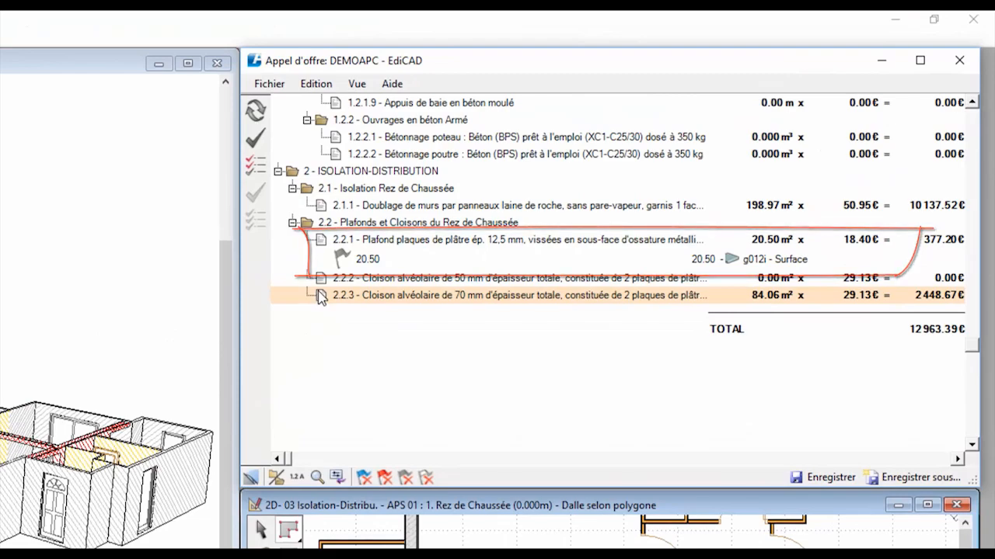
click(326, 245)
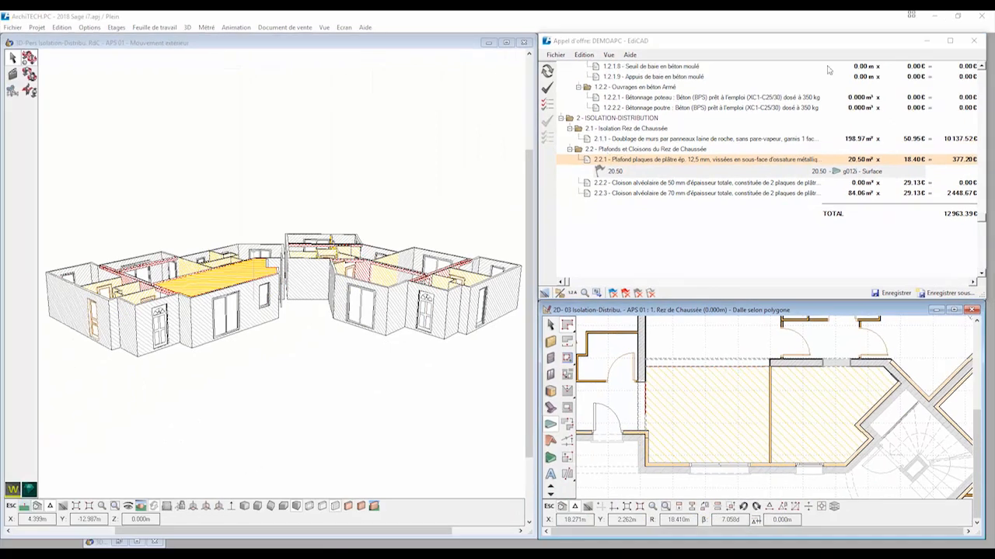
Step: Switch to Sage Batigest and review the quantities in the DEMOAPC quote lines, from Maconnerie down to ISOLATION-DISTRIBUTION
click(933, 16)
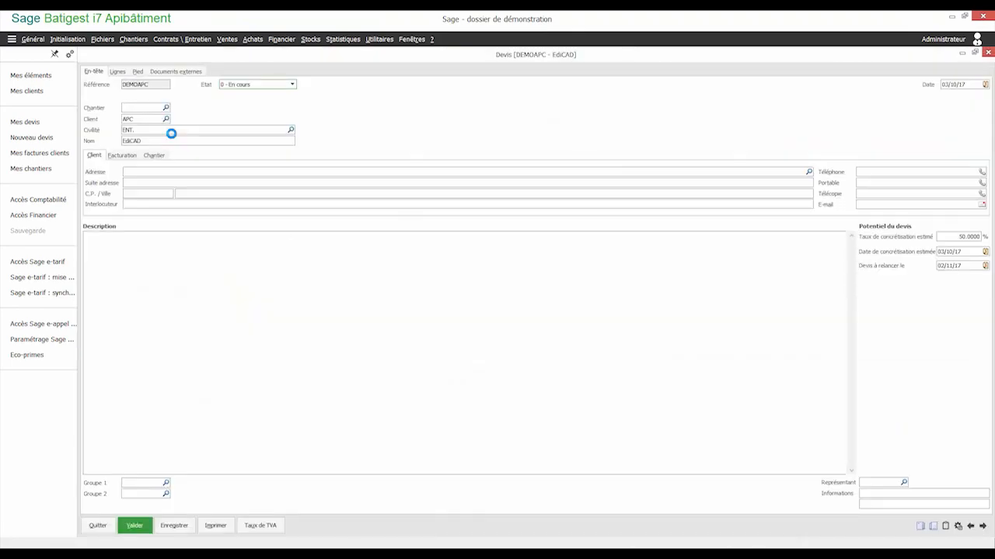
click(120, 72)
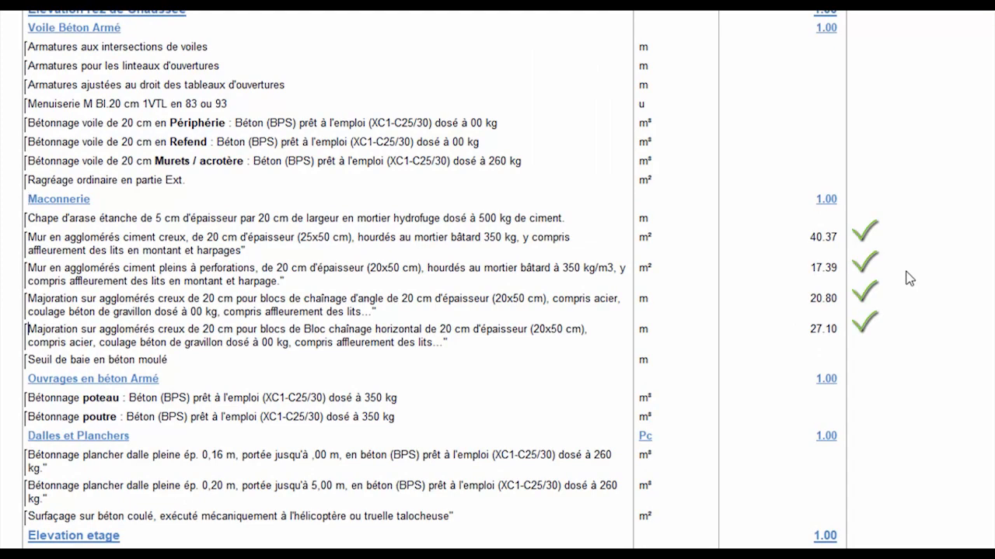
scroll(909, 278, down, 3)
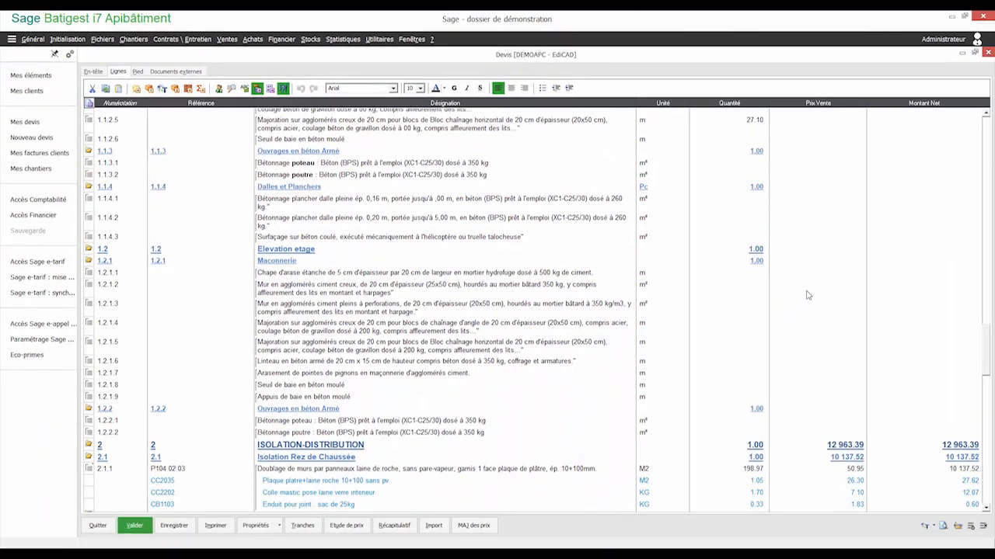
scroll(854, 287, down, 5)
scroll(807, 295, down, 3)
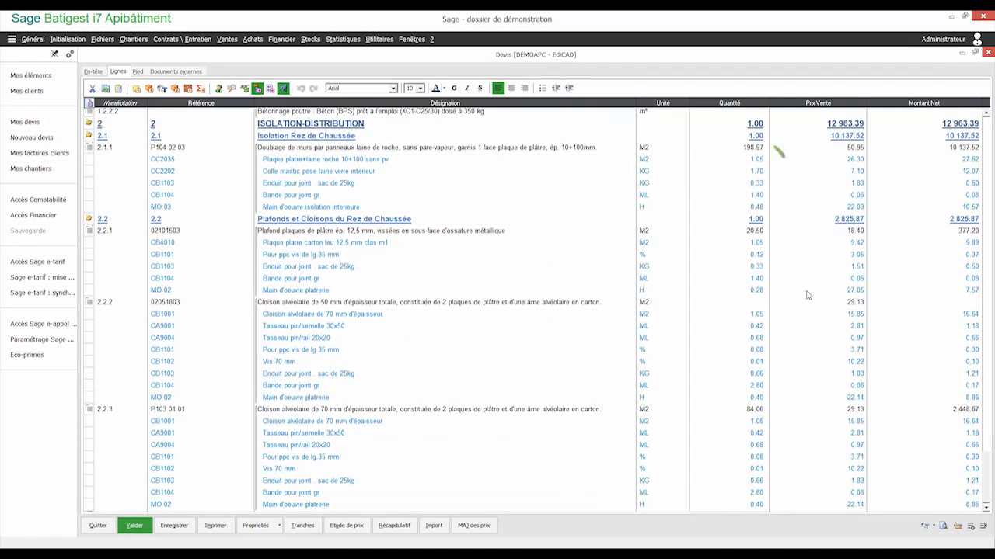